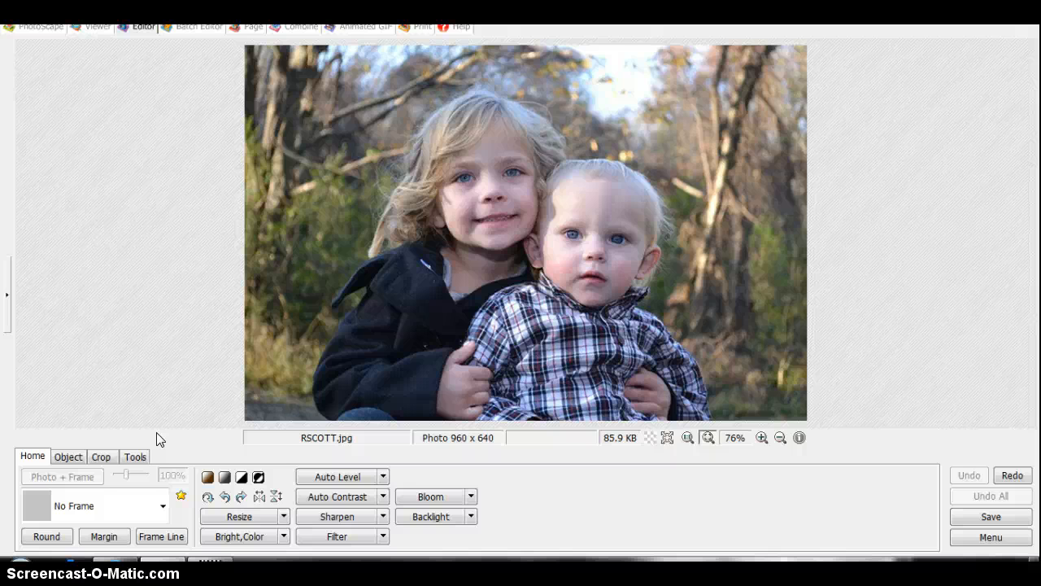
left_click(268, 541)
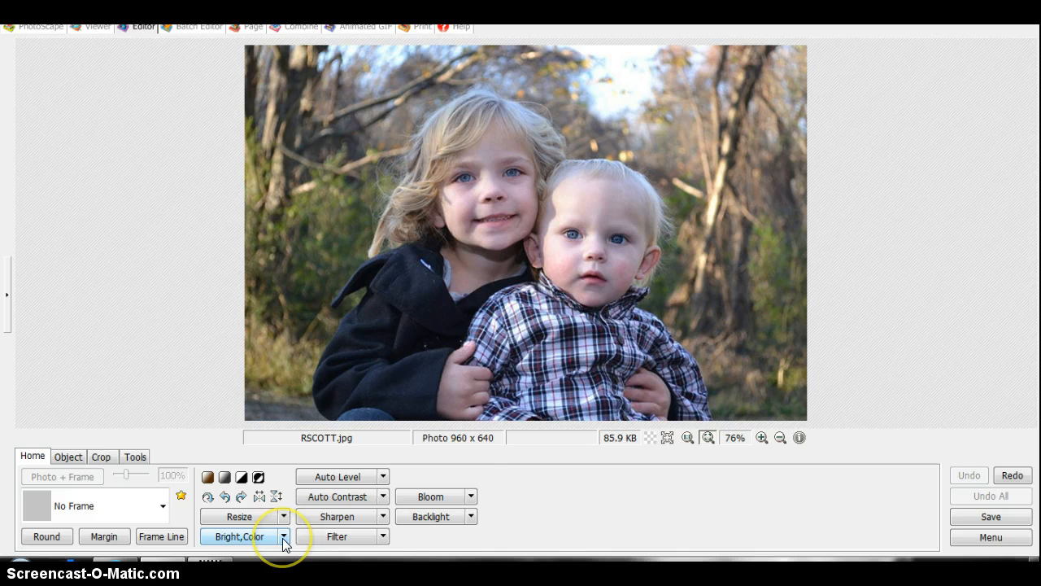
left_click(284, 537)
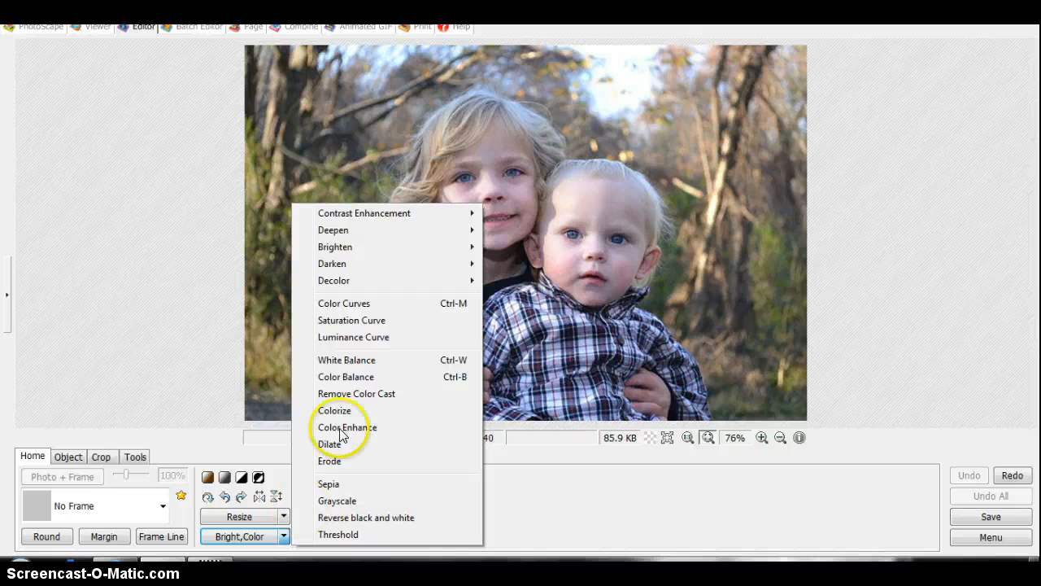
mouse_move(406, 252)
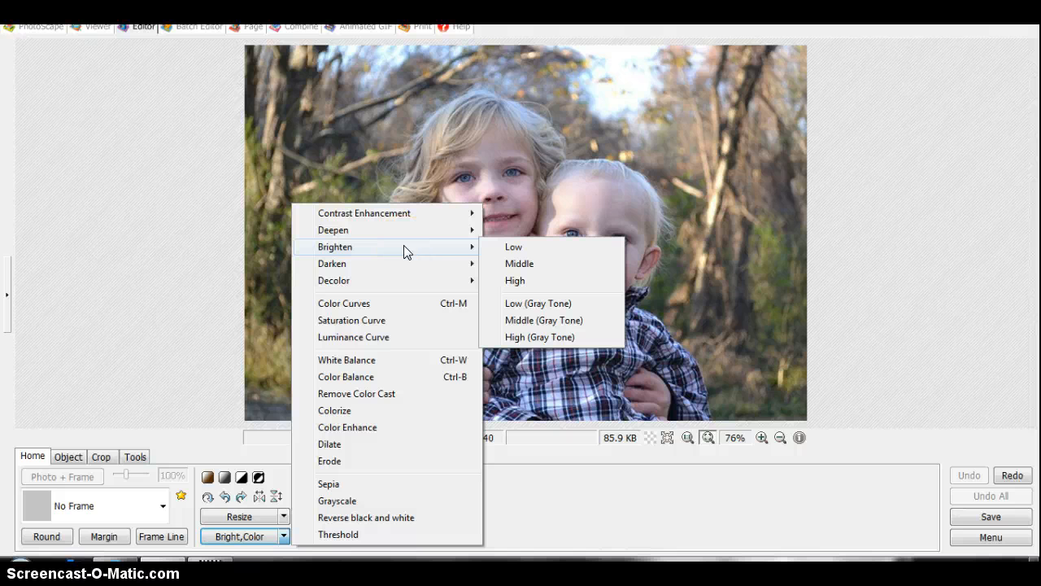
left_click(404, 245)
left_click(368, 248)
right_click(342, 248)
Step: Open the Bright, Color adjustments for the photo and set Brighten to 49%
left_click(234, 538)
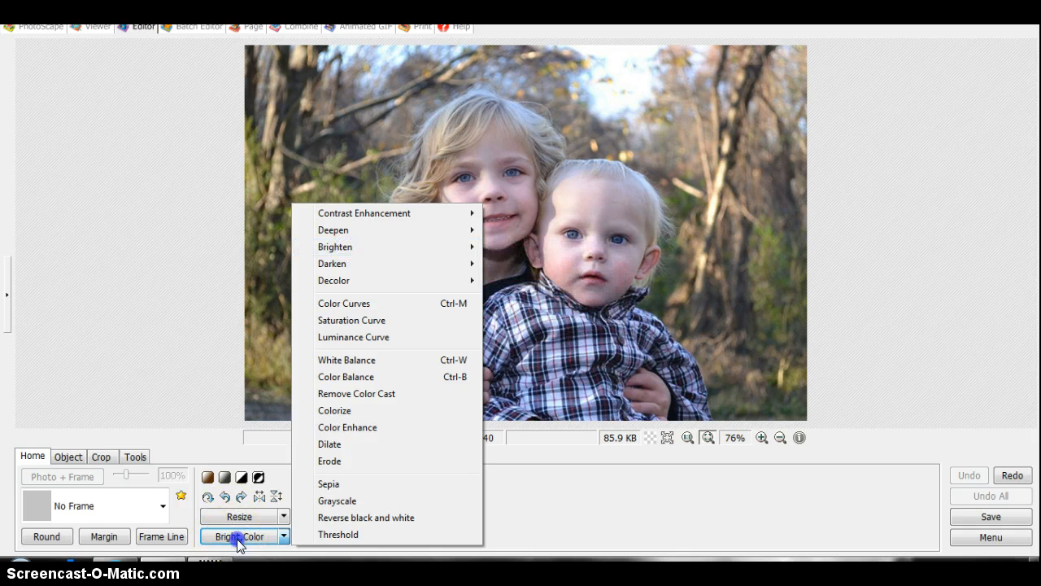
left_click(291, 197)
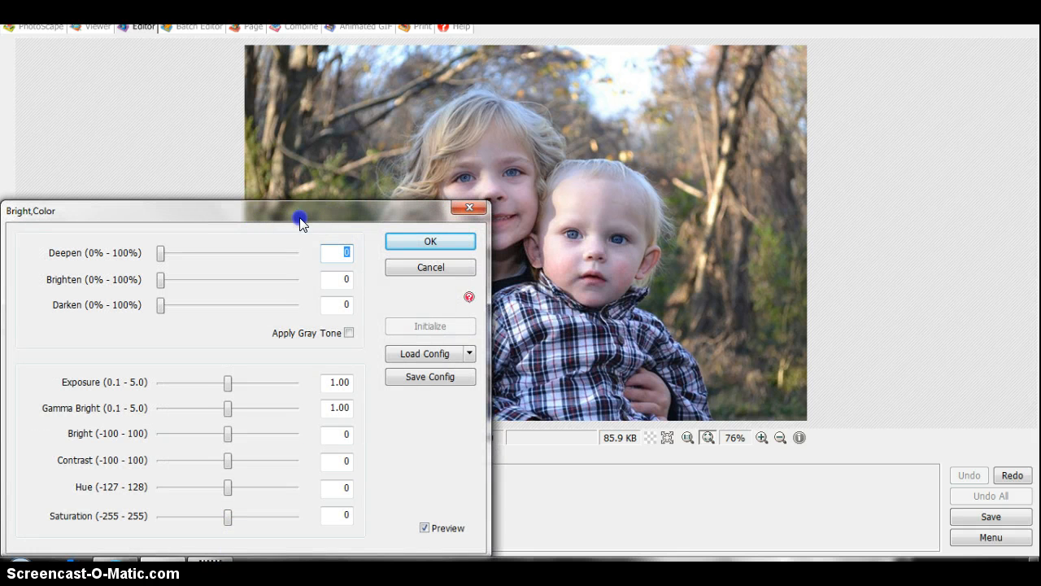
left_click_drag(300, 221, 303, 285)
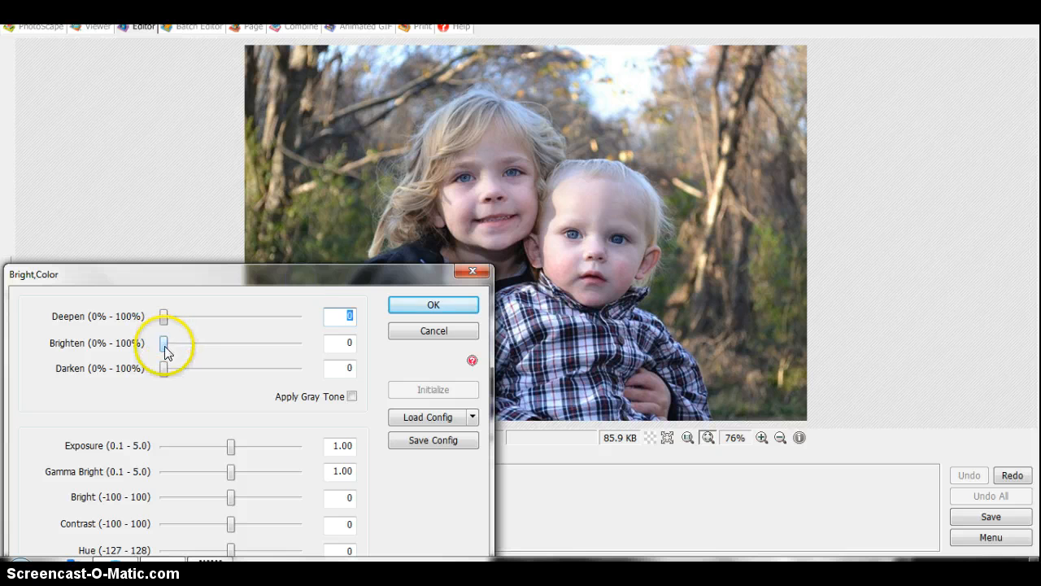
left_click_drag(165, 349, 217, 349)
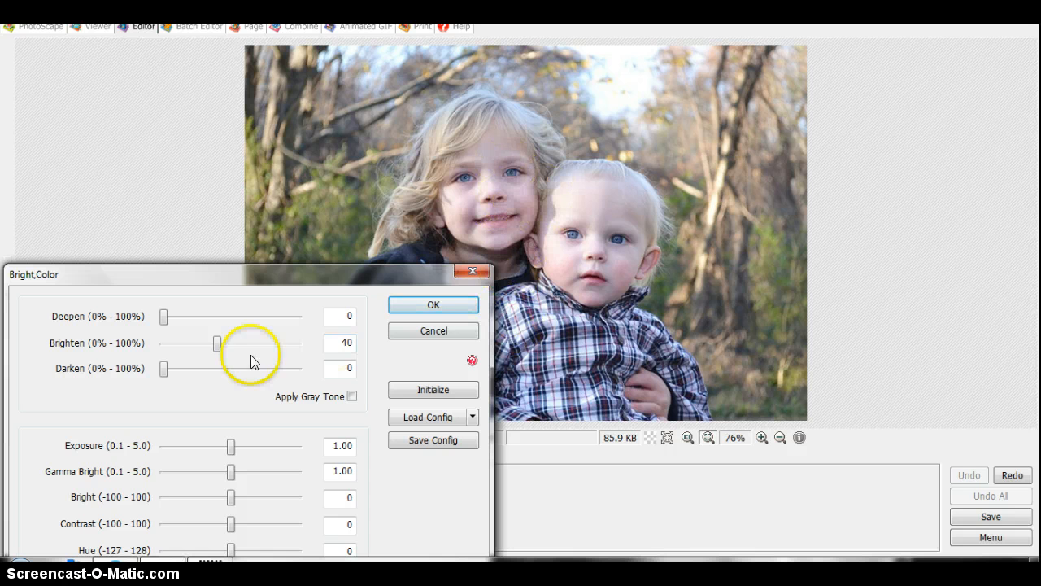
left_click_drag(217, 345, 229, 351)
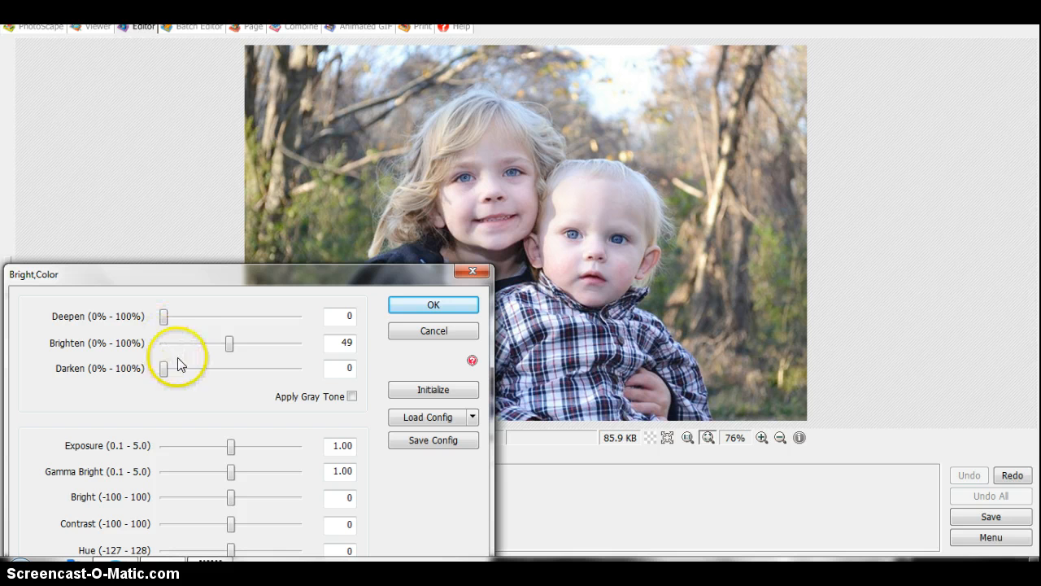
Step: Set Darken to 19% and Deepen to 23% in the Bright, Color adjustments
left_click_drag(166, 375, 192, 379)
left_click_drag(164, 315, 199, 316)
left_click(503, 202)
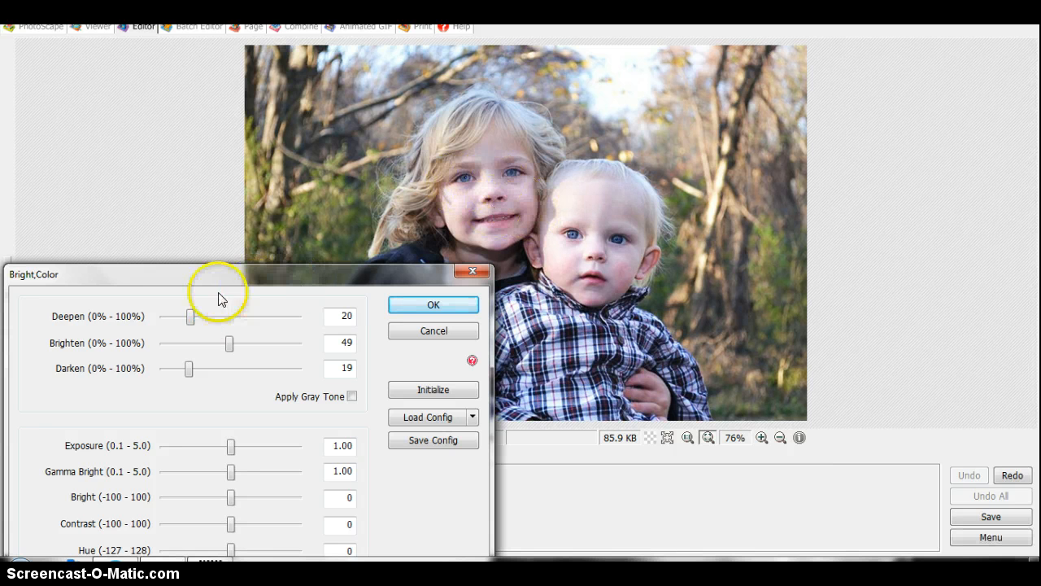
left_click_drag(190, 315, 199, 327)
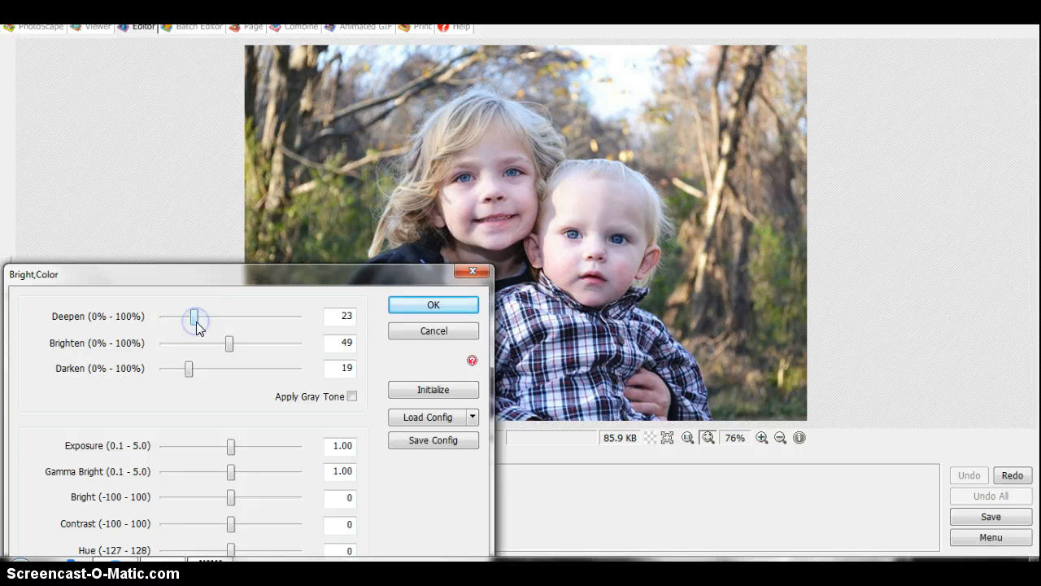
mouse_move(189, 367)
left_mouse_down()
mouse_move(197, 374)
mouse_move(144, 370)
mouse_move(200, 377)
mouse_move(189, 368)
left_mouse_up()
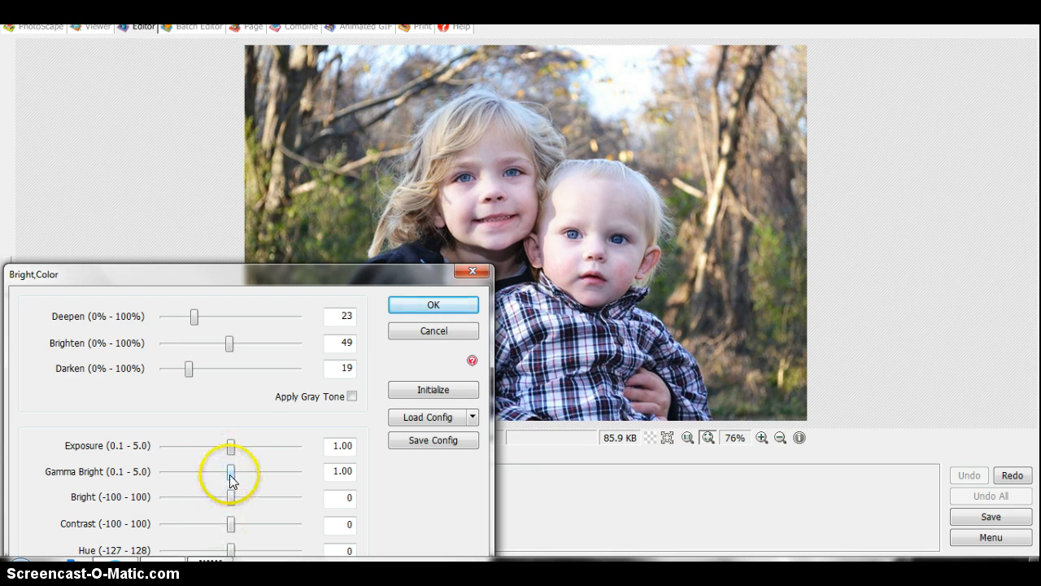
Step: Try an Exposure of 1.20 on the photo and set it back to 1.00
mouse_move(231, 479)
left_mouse_down()
mouse_move(262, 478)
mouse_move(214, 474)
mouse_move(234, 480)
mouse_move(234, 446)
mouse_move(233, 456)
mouse_move(225, 449)
mouse_move(233, 456)
left_mouse_up()
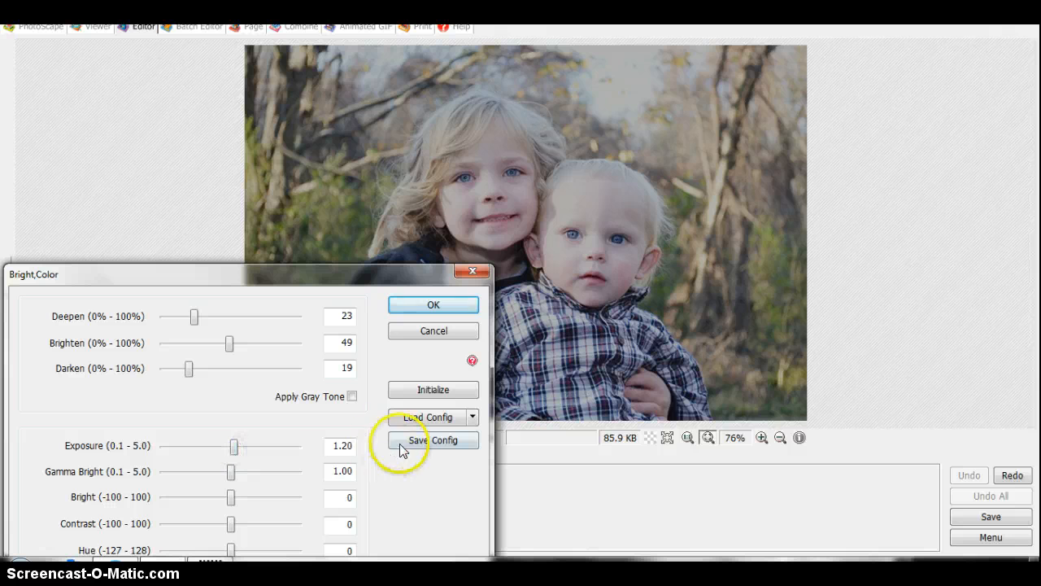
left_click(342, 445)
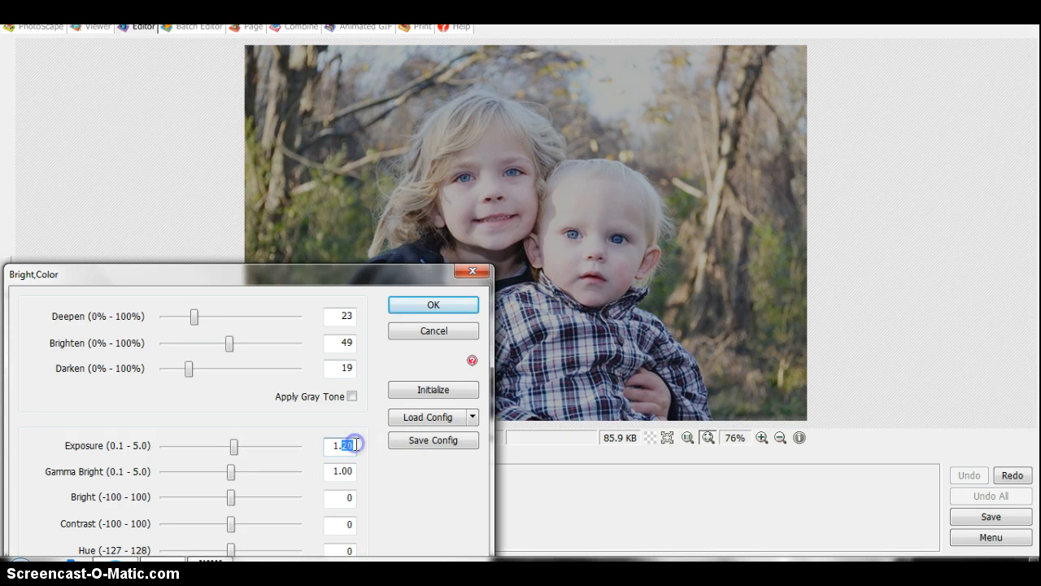
type("00")
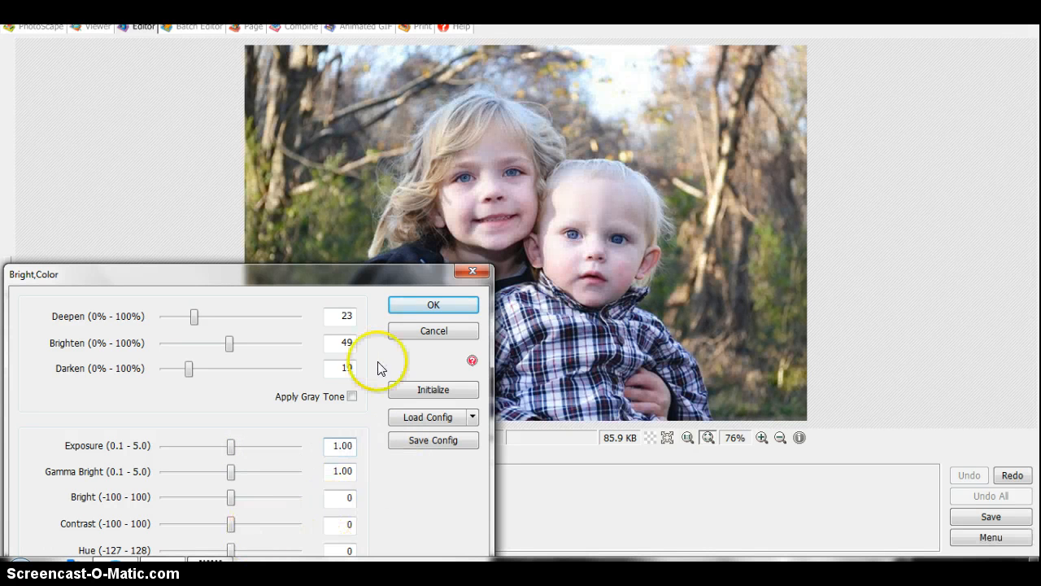
Step: Try a Contrast of 28 on the photo and return it to 0
left_click(351, 273)
left_click_drag(351, 272, 297, 142)
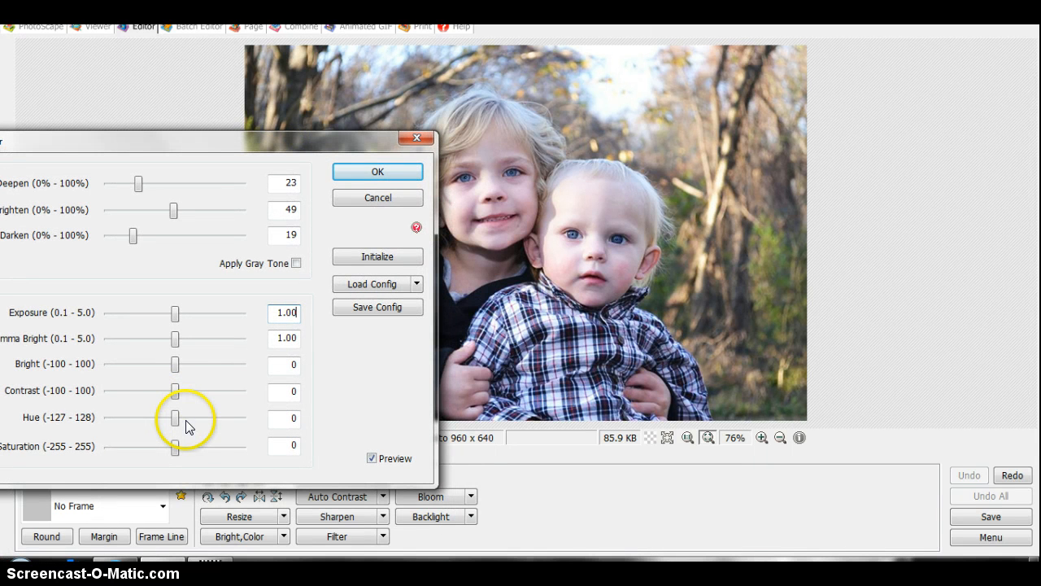
left_click_drag(175, 392, 195, 398)
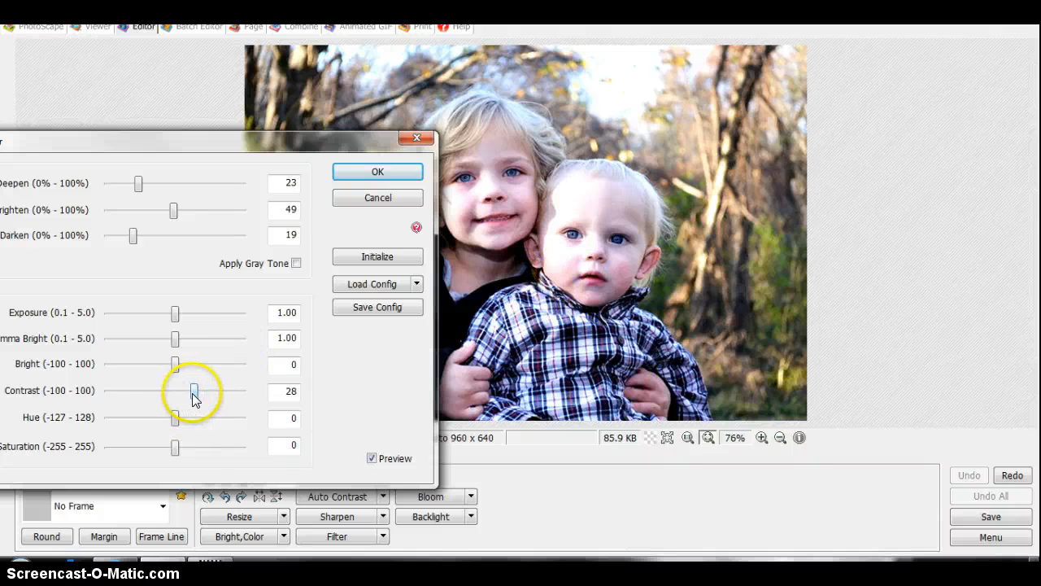
left_click_drag(195, 396, 185, 396)
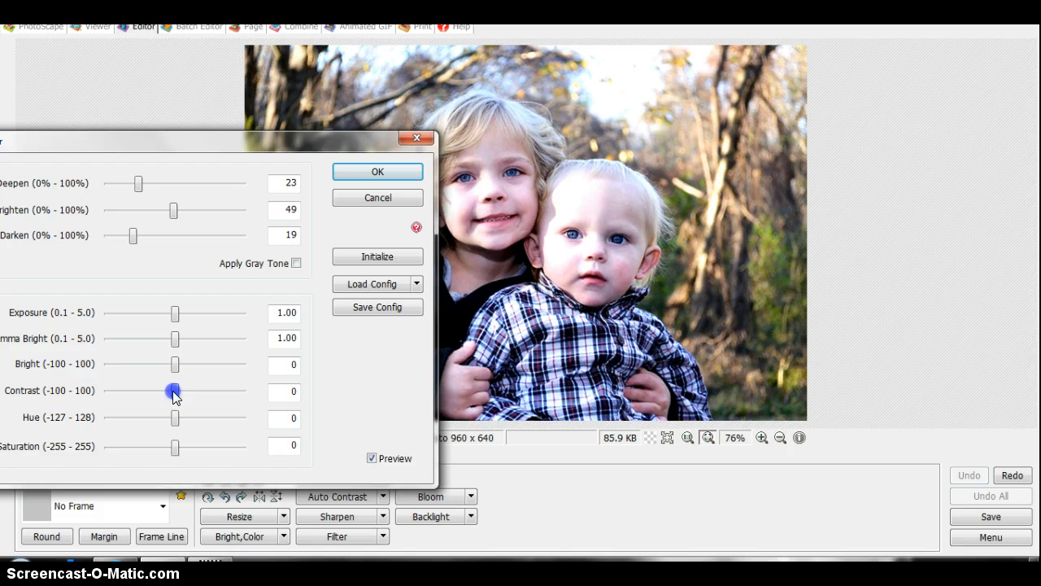
left_click_drag(173, 395, 174, 395)
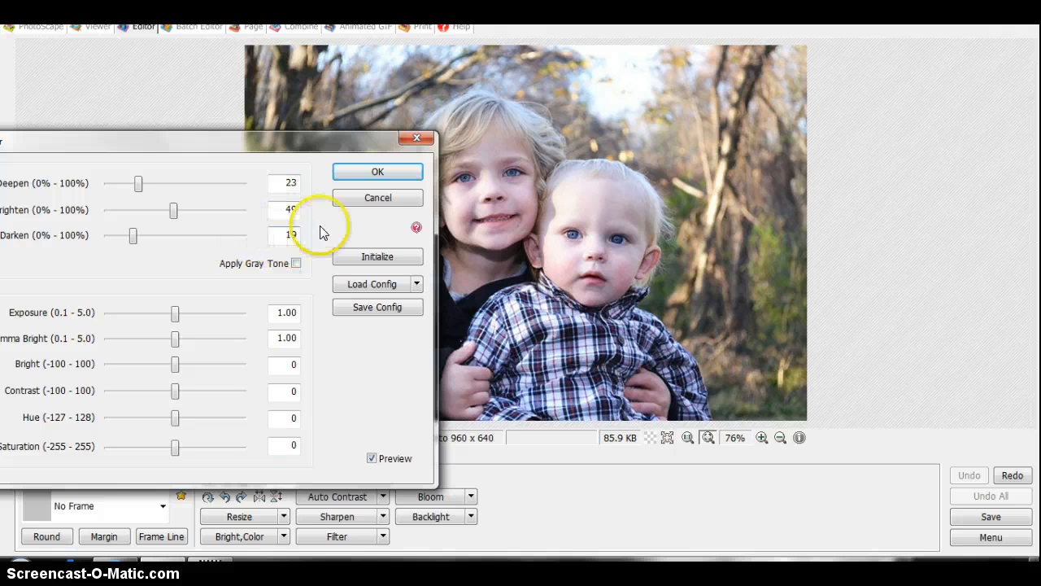
Step: Apply the Deepen, Brighten and Darken adjustments to the photo
left_click(371, 175)
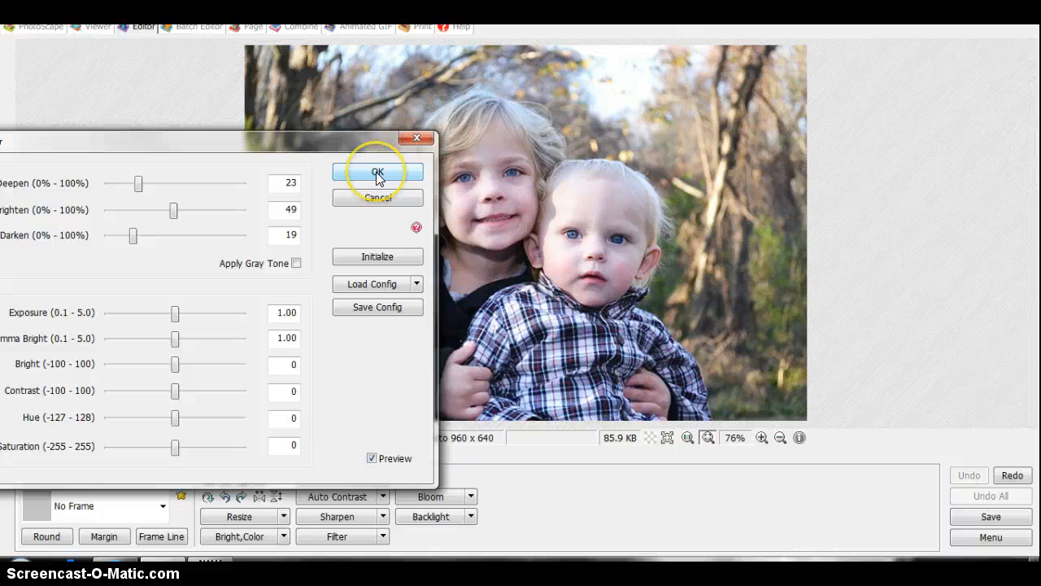
left_click(376, 174)
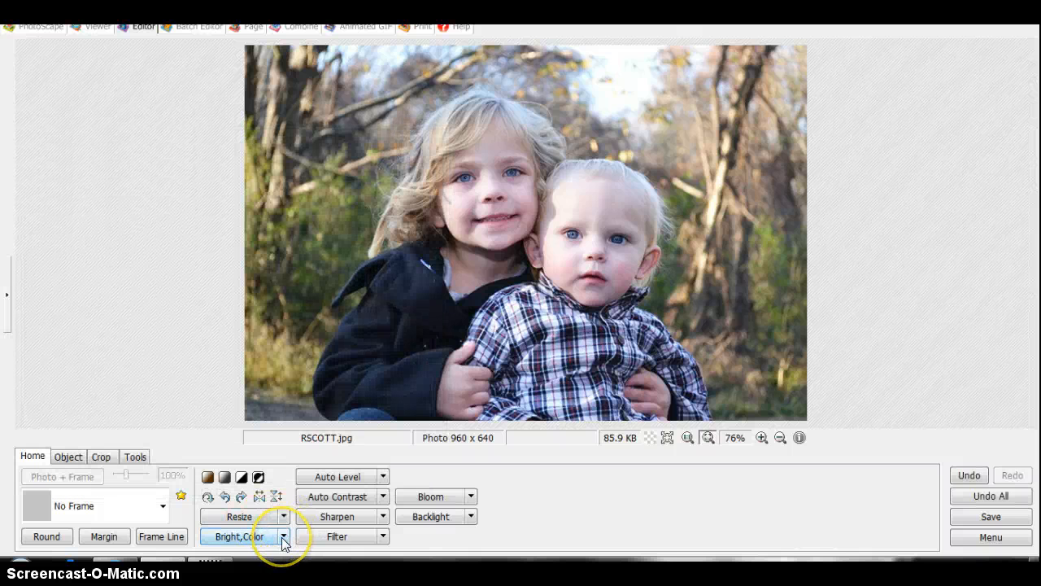
Step: Try Color Balance with 56% red, 40% blue, and first 40% magenta, finally 52% green, and discard it
left_click(284, 537)
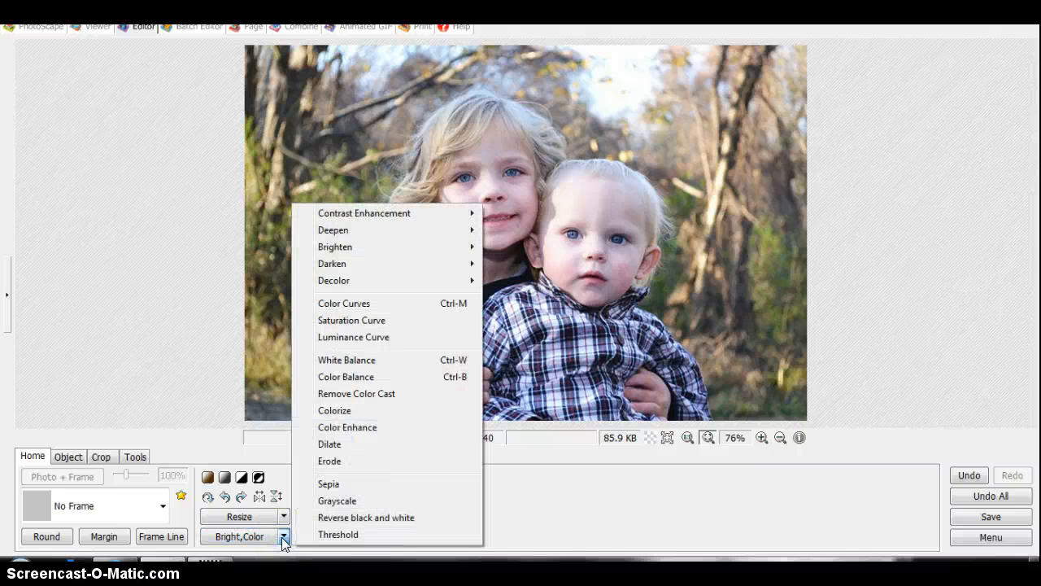
left_click(385, 378)
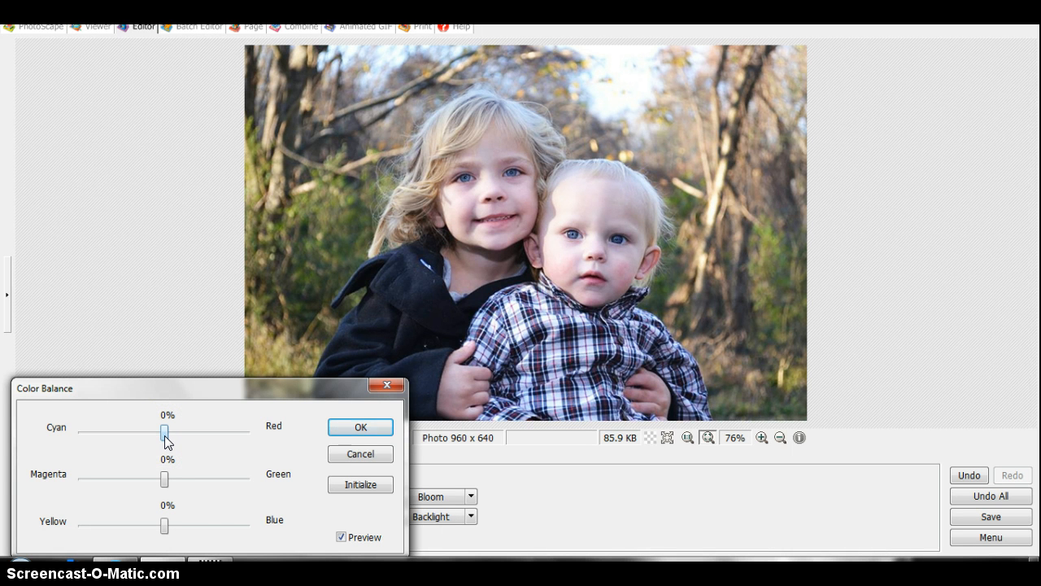
left_click_drag(165, 440, 209, 431)
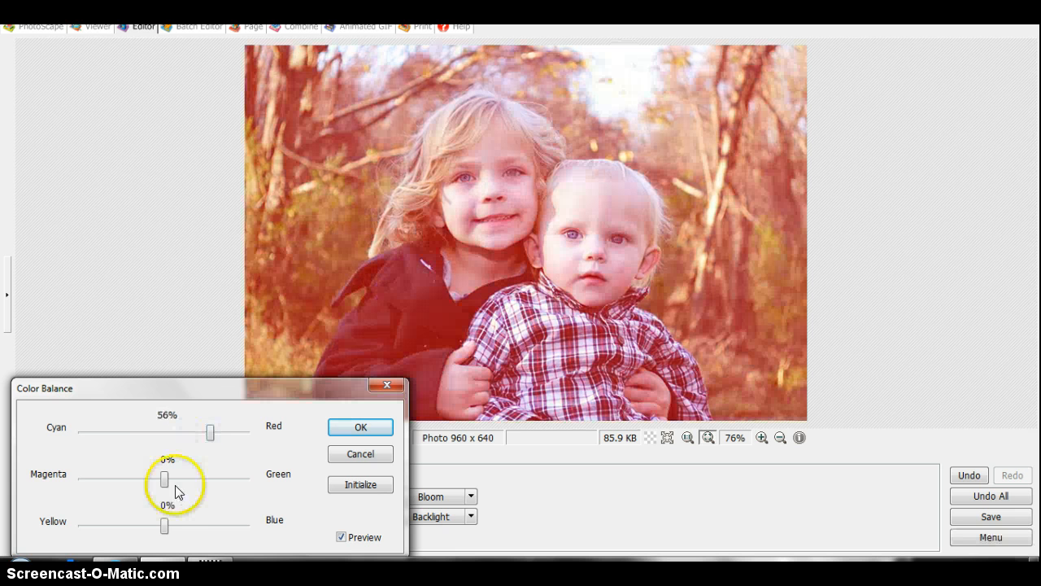
left_click_drag(166, 479, 132, 479)
left_click_drag(165, 525, 198, 526)
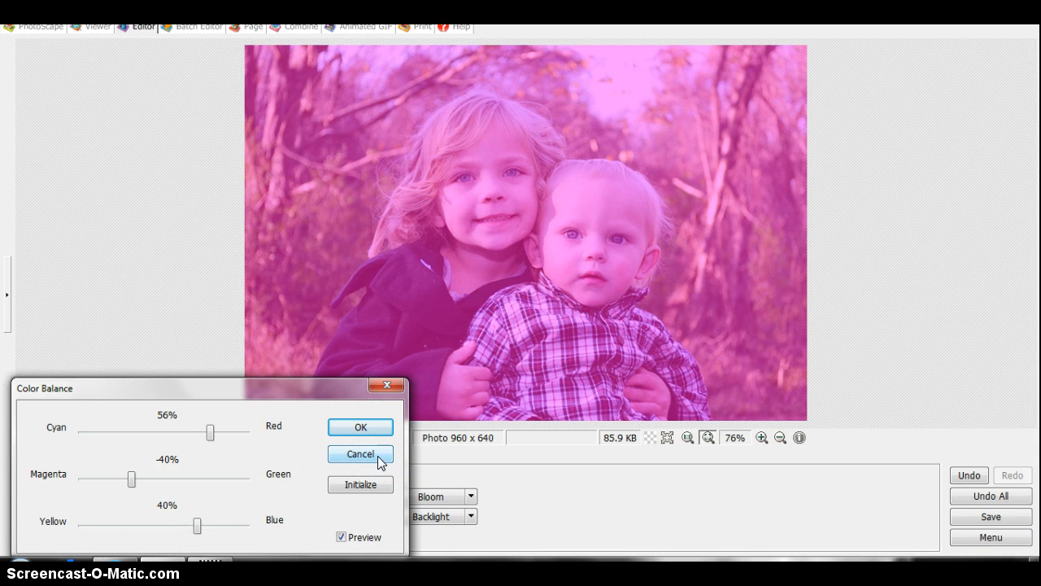
left_click(133, 481)
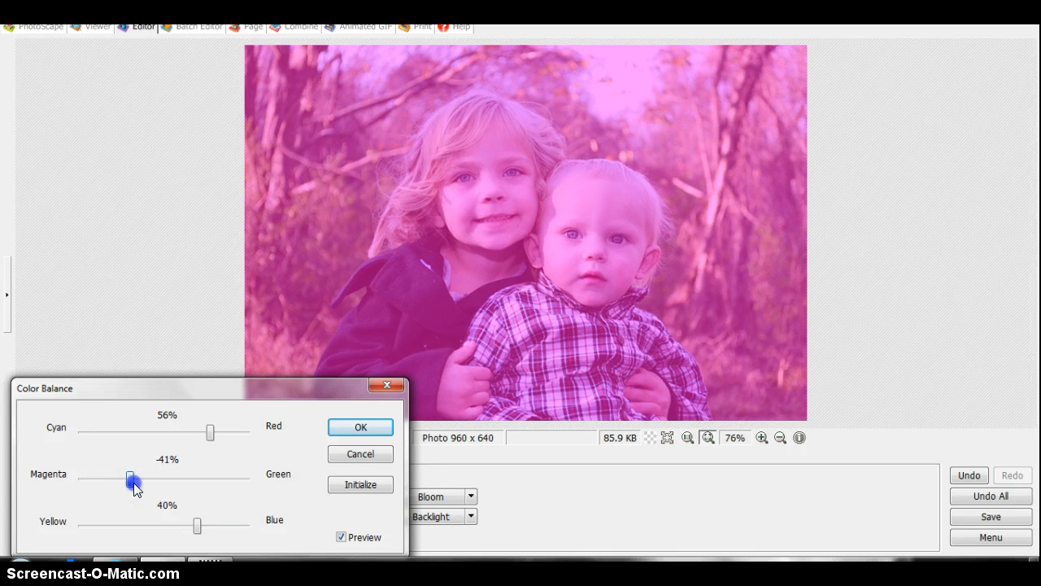
left_click_drag(133, 483, 210, 484)
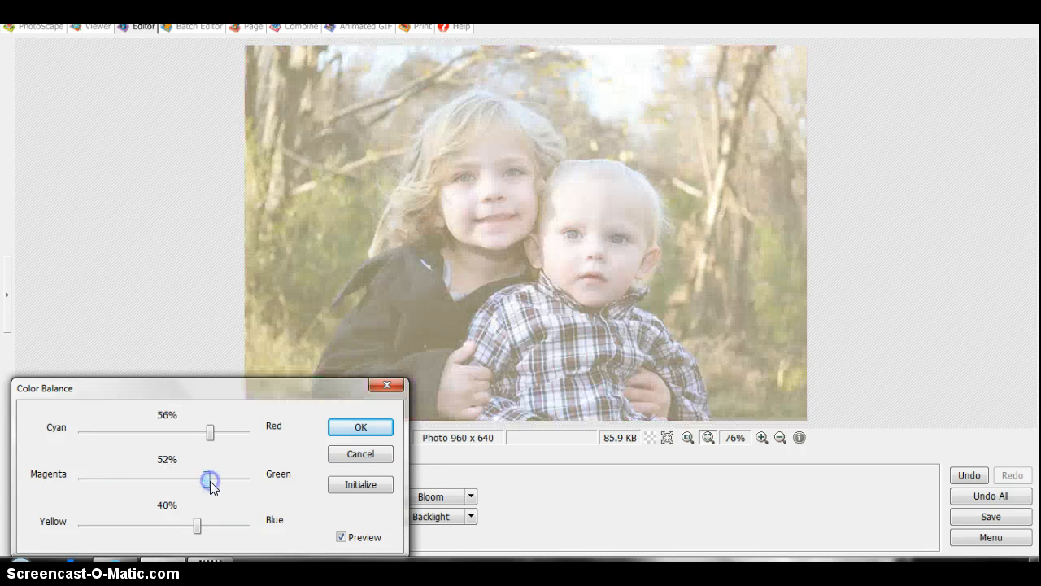
left_click(360, 454)
Step: Try Remove Color Cast on the photo at a 50% level with different cast colors, and discard it
left_click(284, 537)
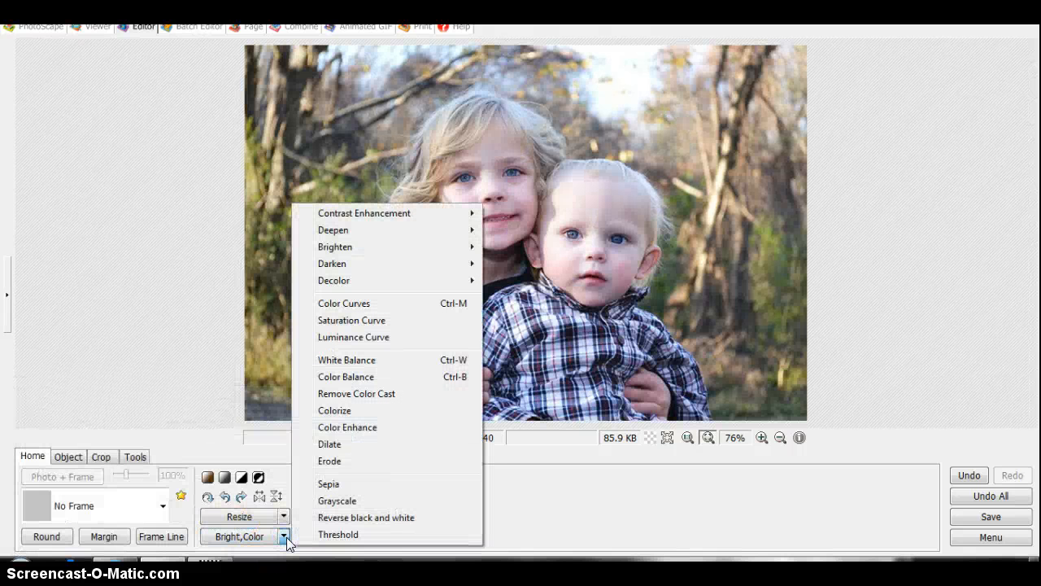
left_click(405, 395)
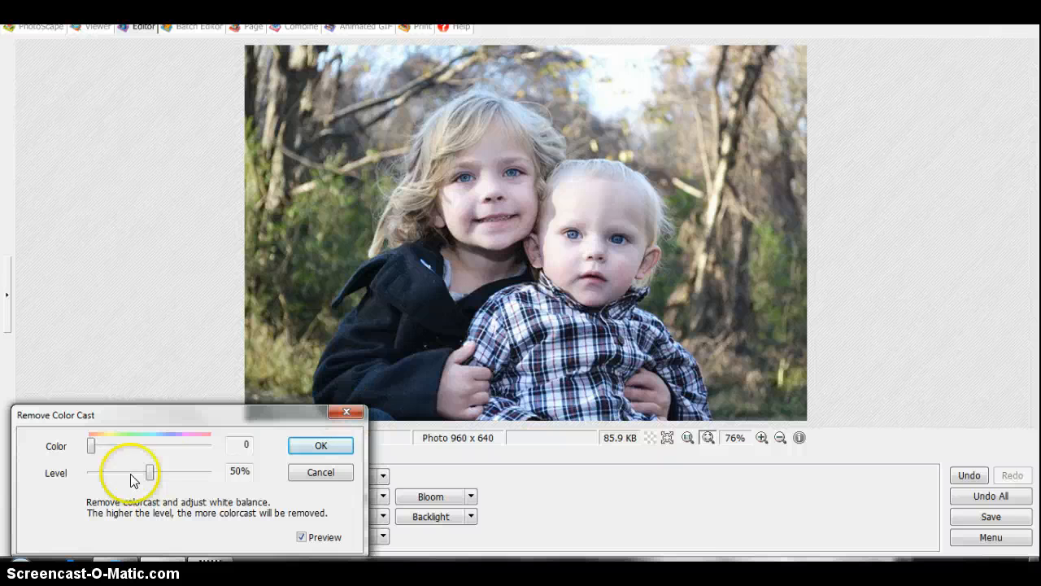
mouse_move(93, 445)
left_mouse_down()
mouse_move(174, 451)
mouse_move(152, 476)
mouse_move(162, 481)
mouse_move(102, 473)
mouse_move(154, 472)
mouse_move(116, 446)
mouse_move(87, 447)
left_mouse_up()
left_click(171, 447)
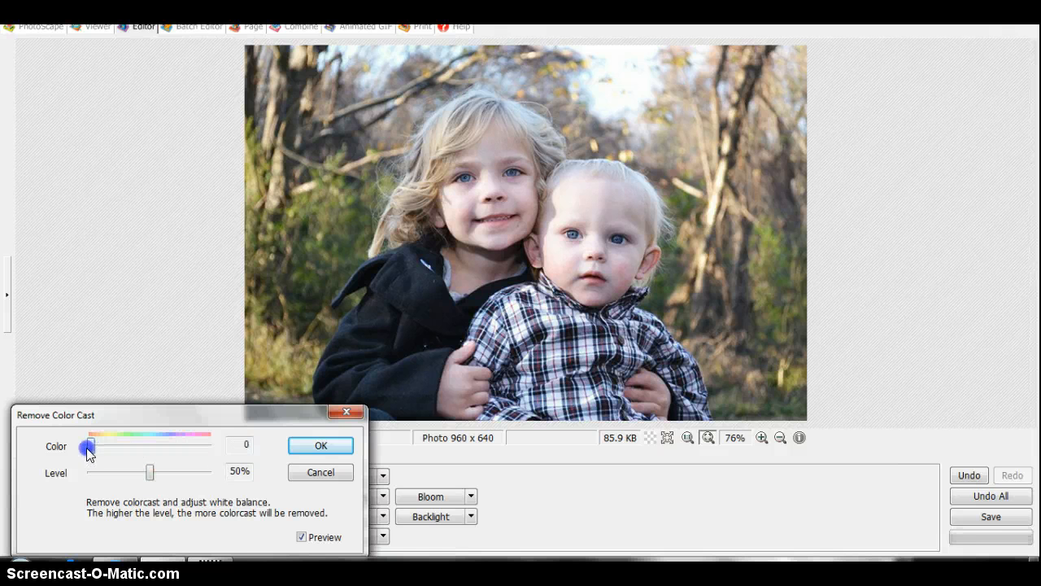
left_click(324, 473)
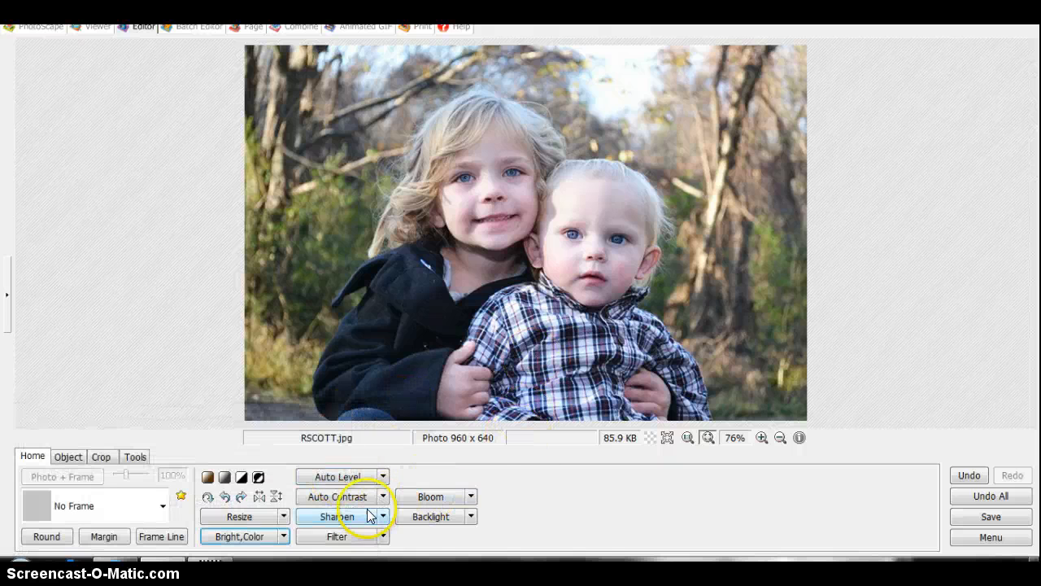
Step: Preview Remove Color Cast with Color at 255 and Level at 50%, and cancel it
left_click(284, 536)
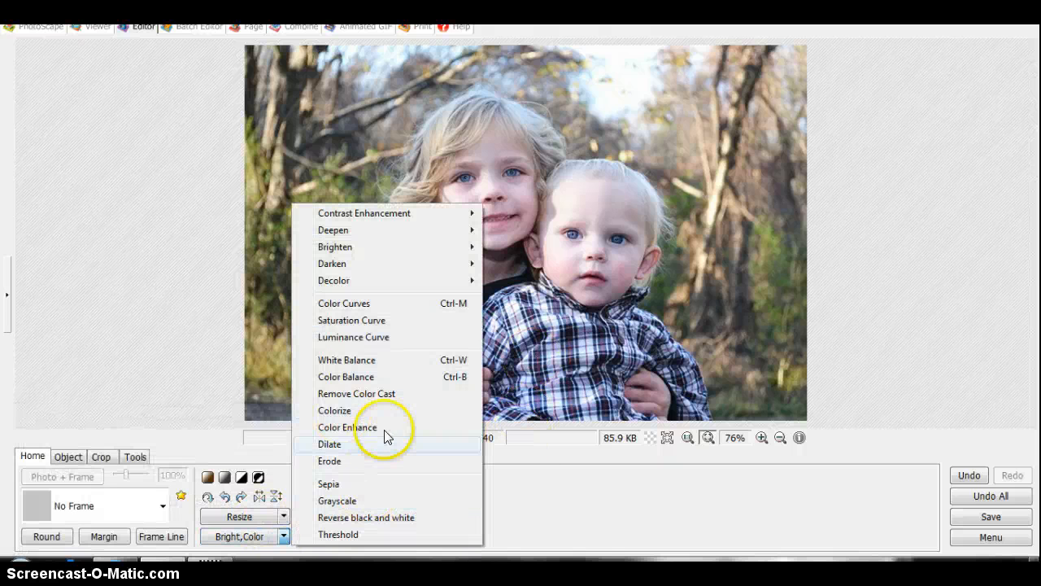
left_click(406, 392)
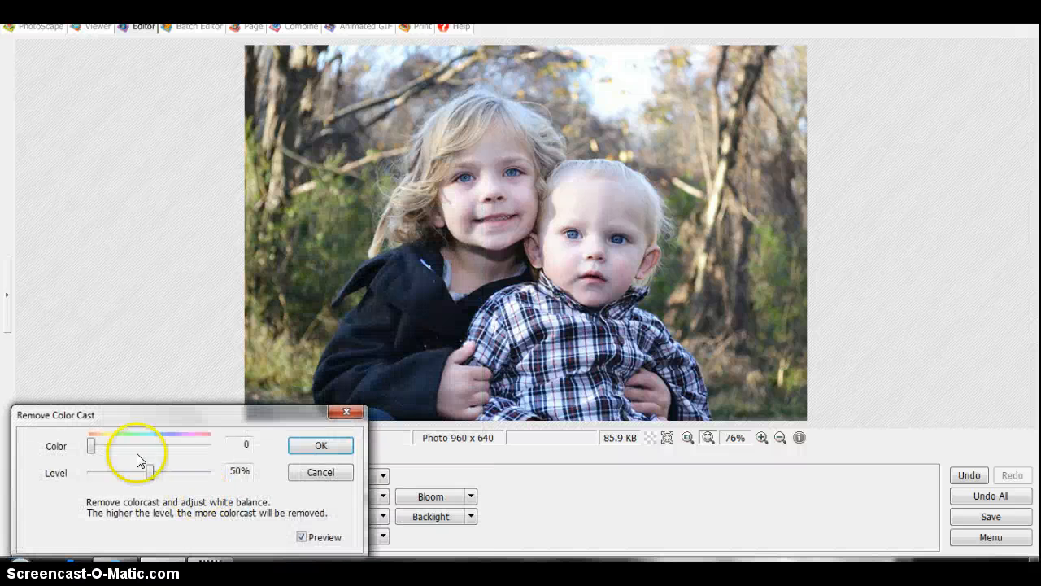
left_click_drag(94, 444, 210, 473)
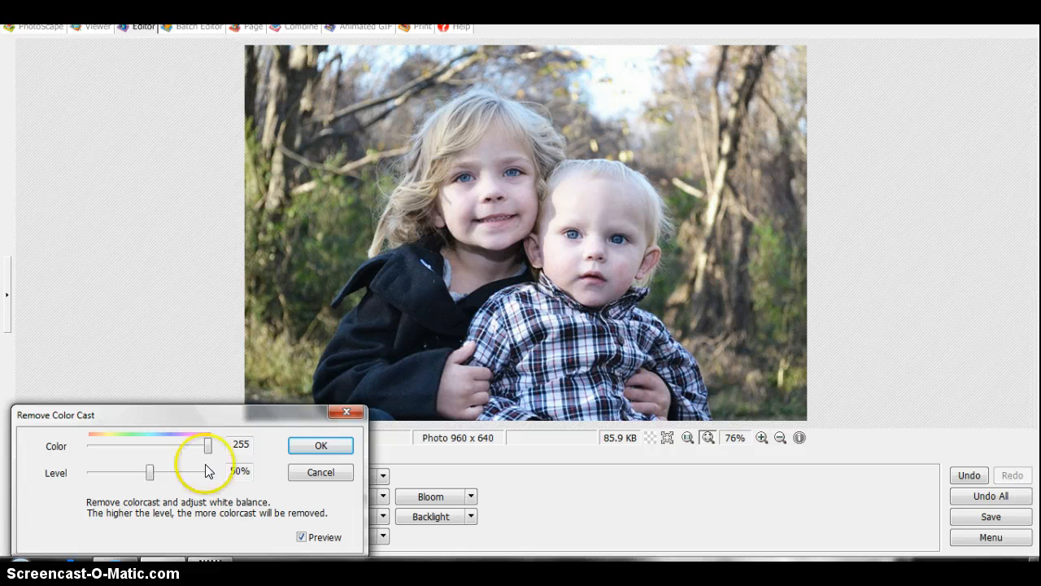
left_click(314, 473)
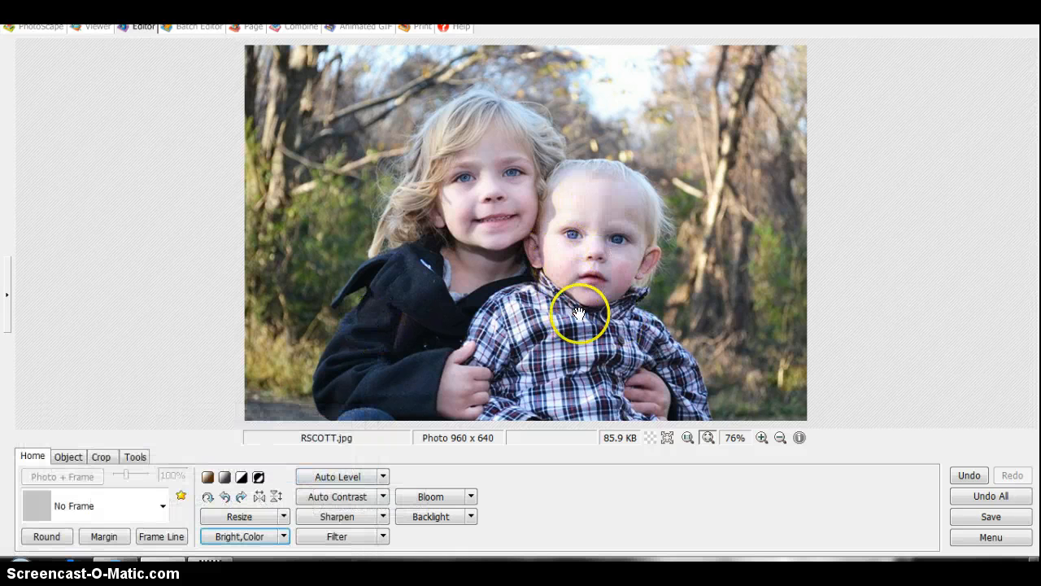
Step: Apply White Balance to the photo, rejecting a sample from the girl's dark coat and sampling a white area of the boy's plaid shirt instead
left_click(283, 536)
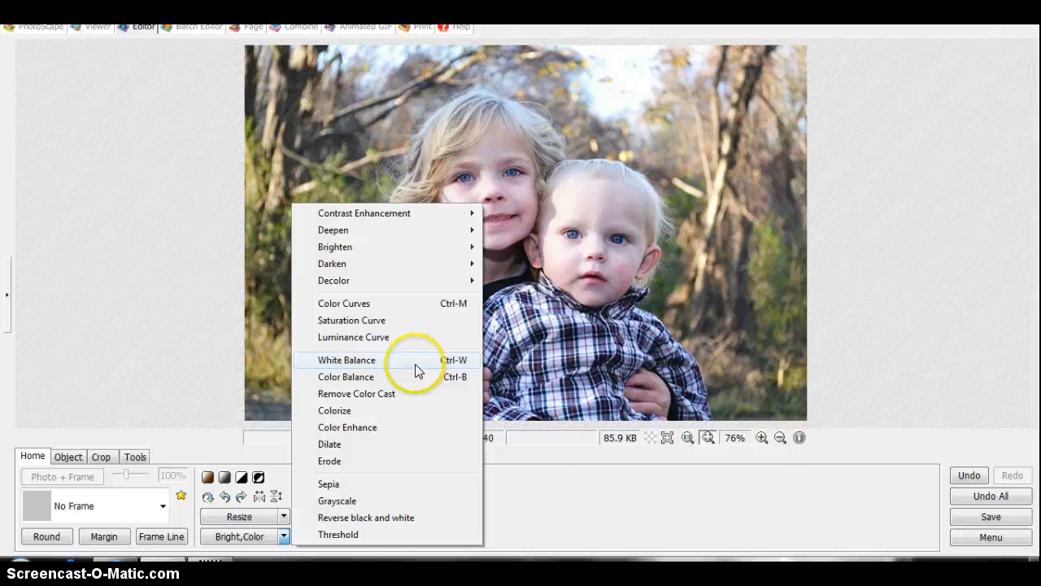
left_click(419, 365)
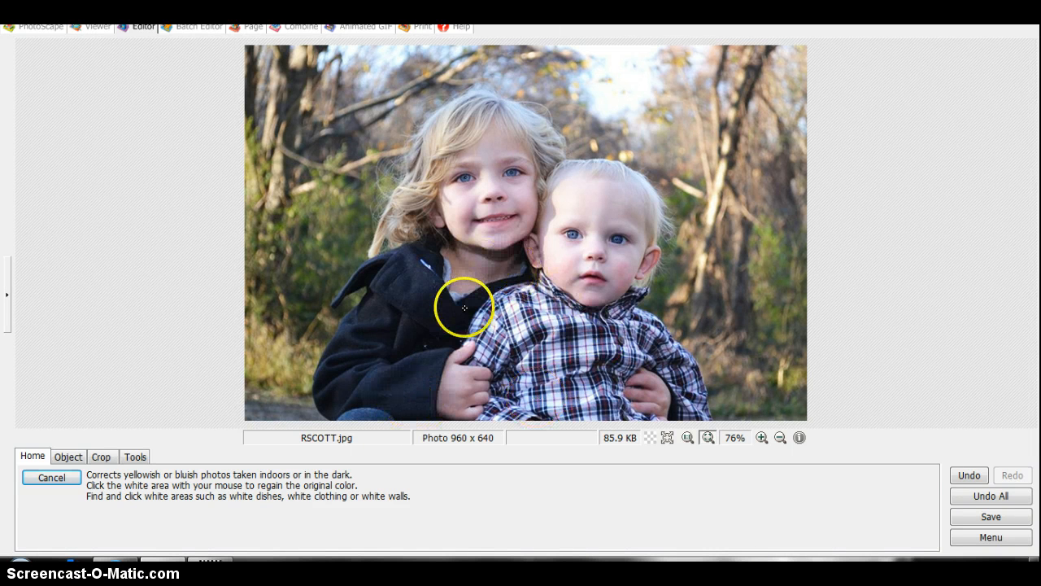
left_click(426, 293)
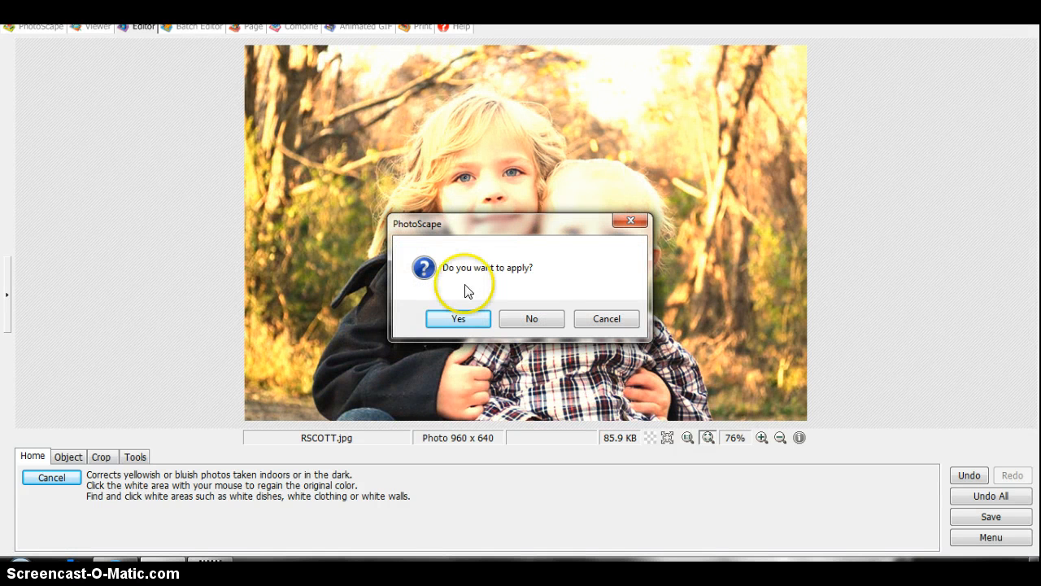
left_click(520, 318)
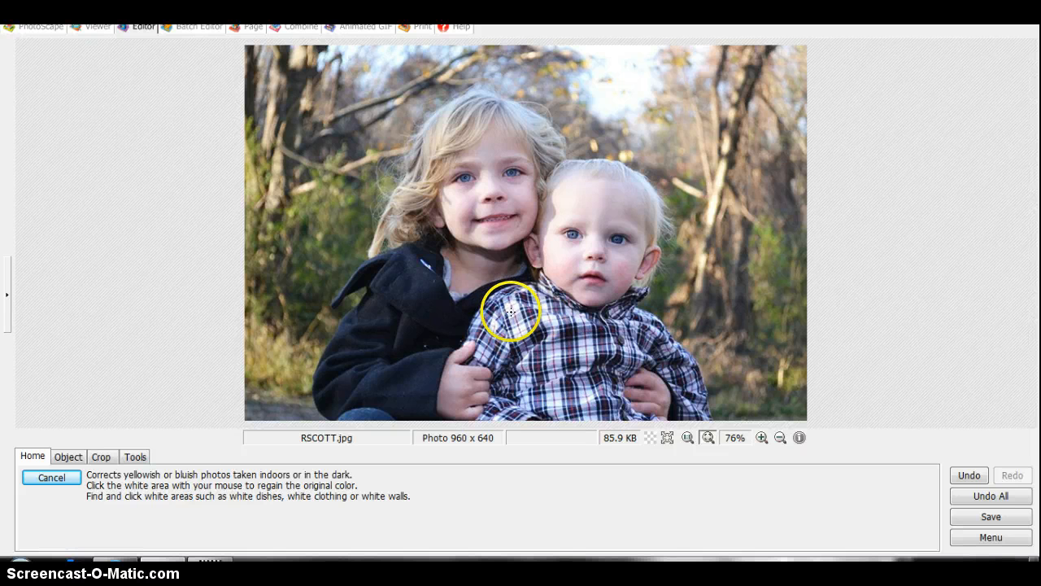
left_click(511, 310)
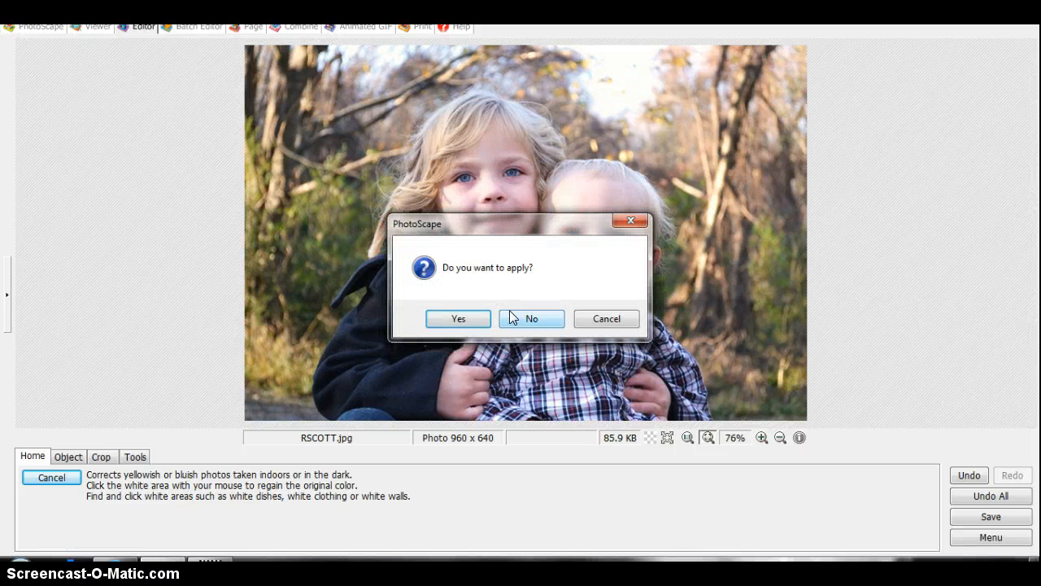
left_click(459, 318)
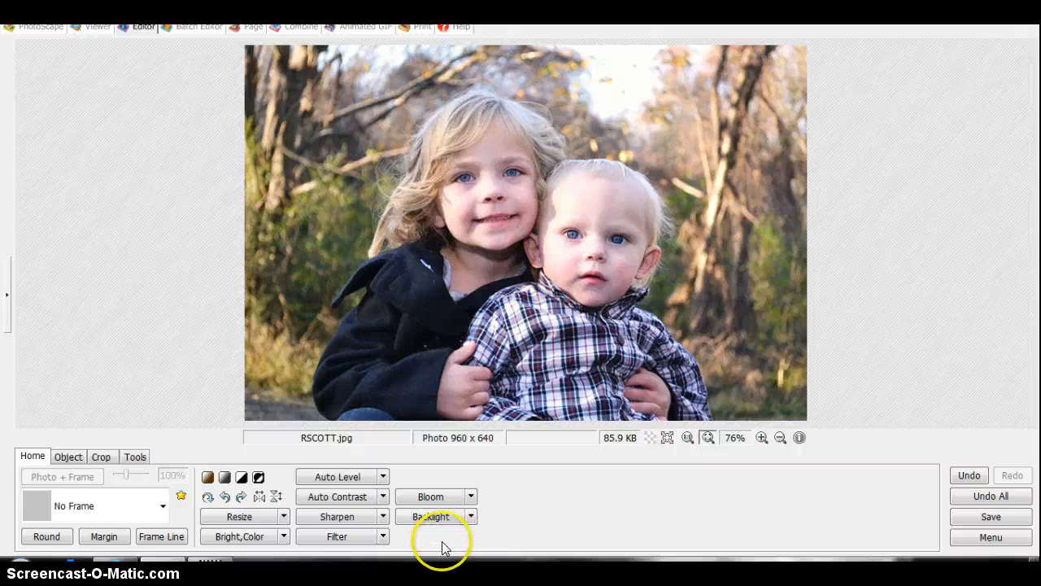
Step: Try shaping the photo's Color curve with three points, raising the midtones and highlights and keeping the shadows near the diagonal
left_click(284, 536)
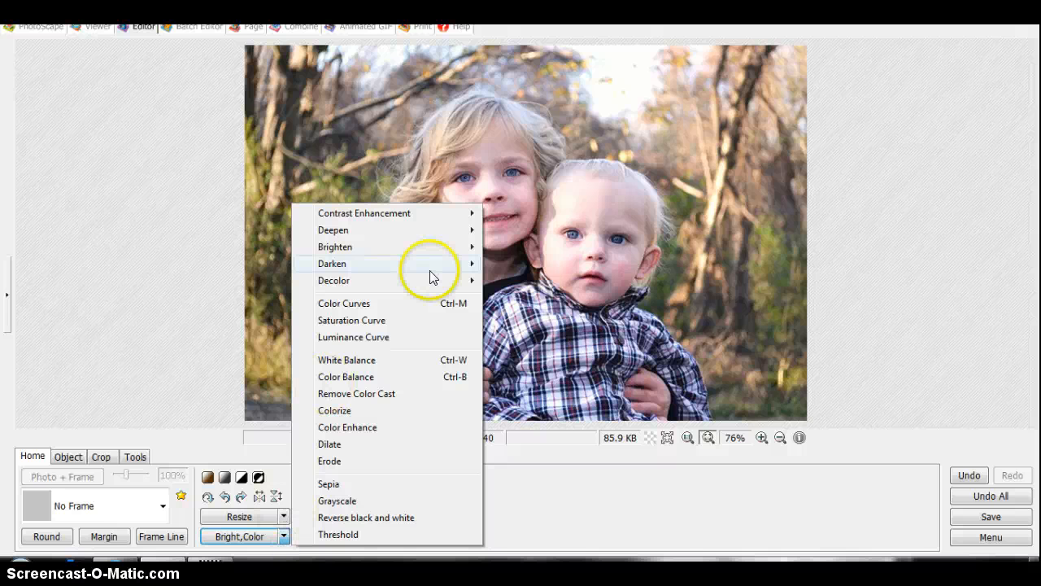
mouse_move(435, 236)
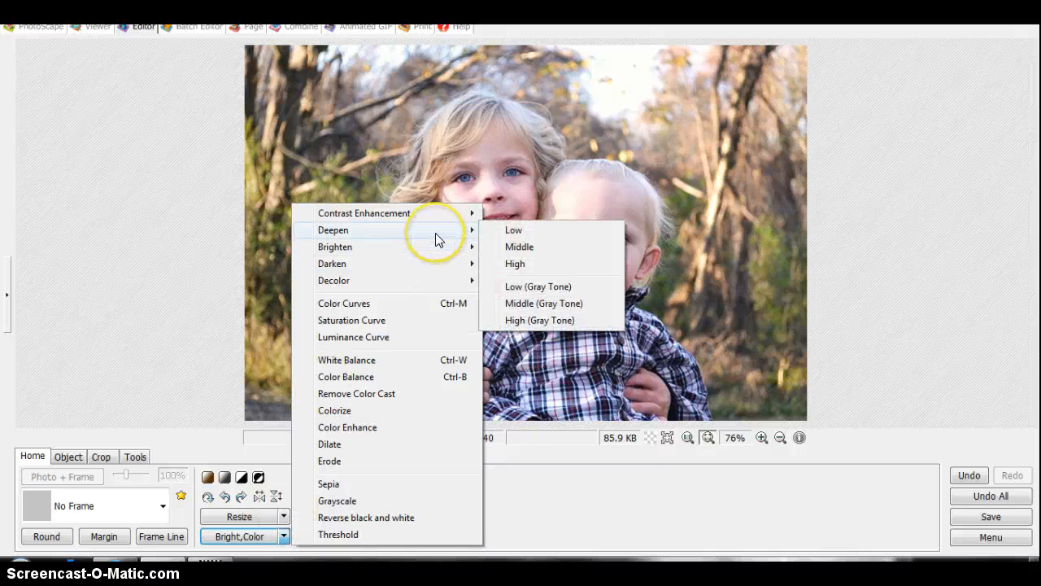
left_click(437, 303)
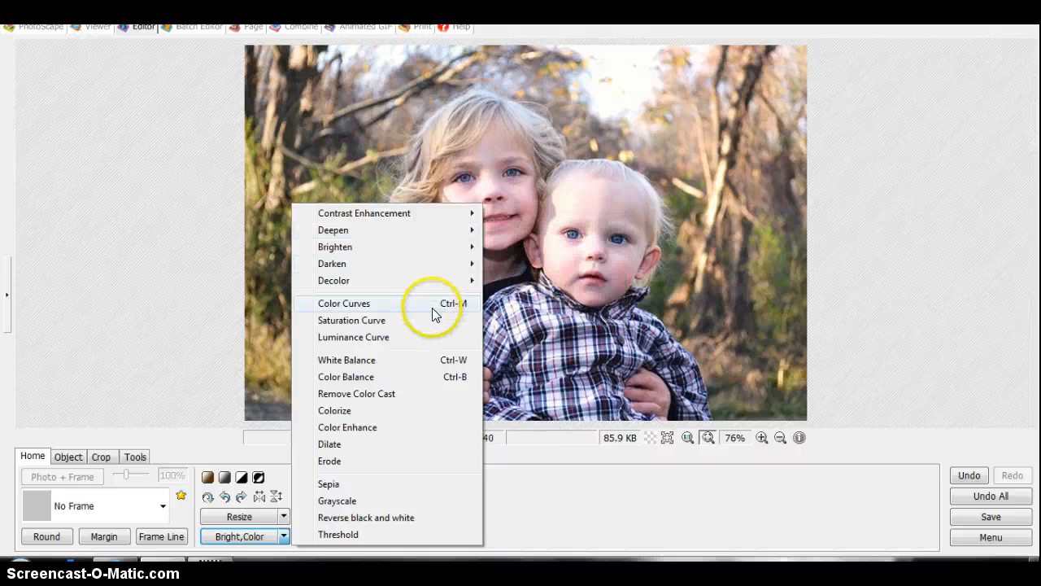
mouse_move(439, 288)
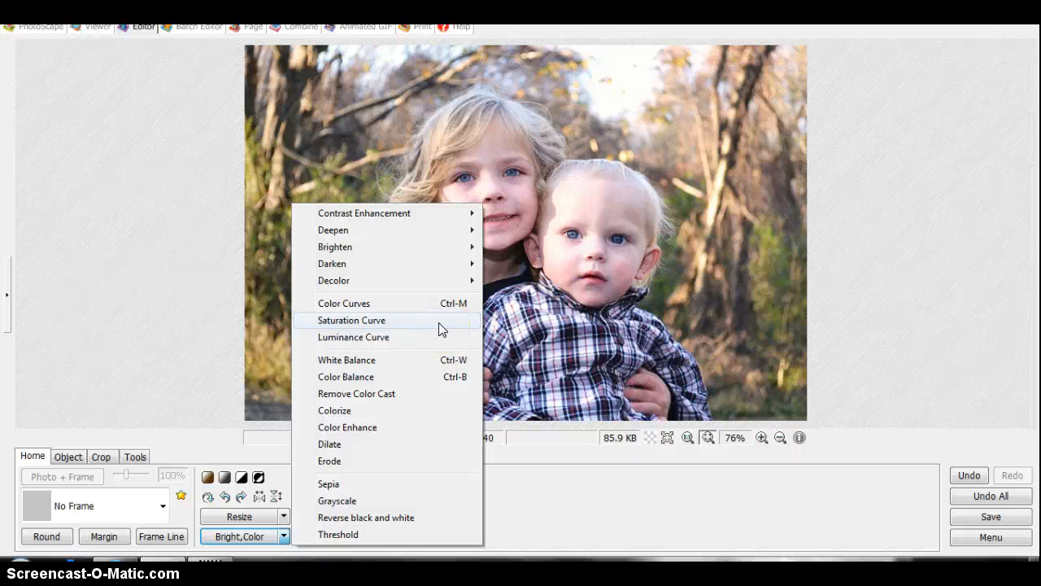
left_click(426, 304)
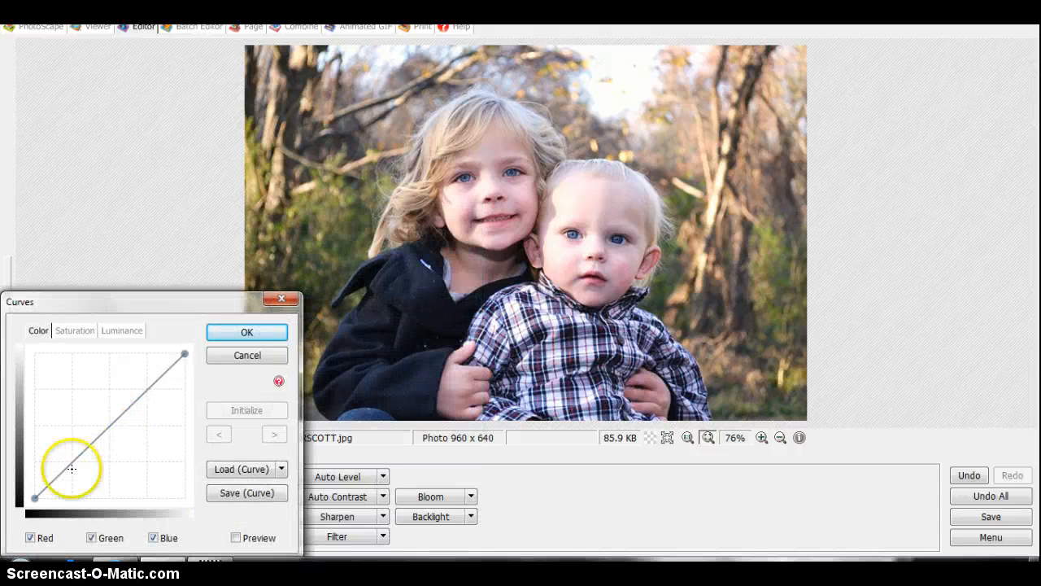
left_click_drag(114, 423, 154, 375)
left_click_drag(63, 457, 72, 462)
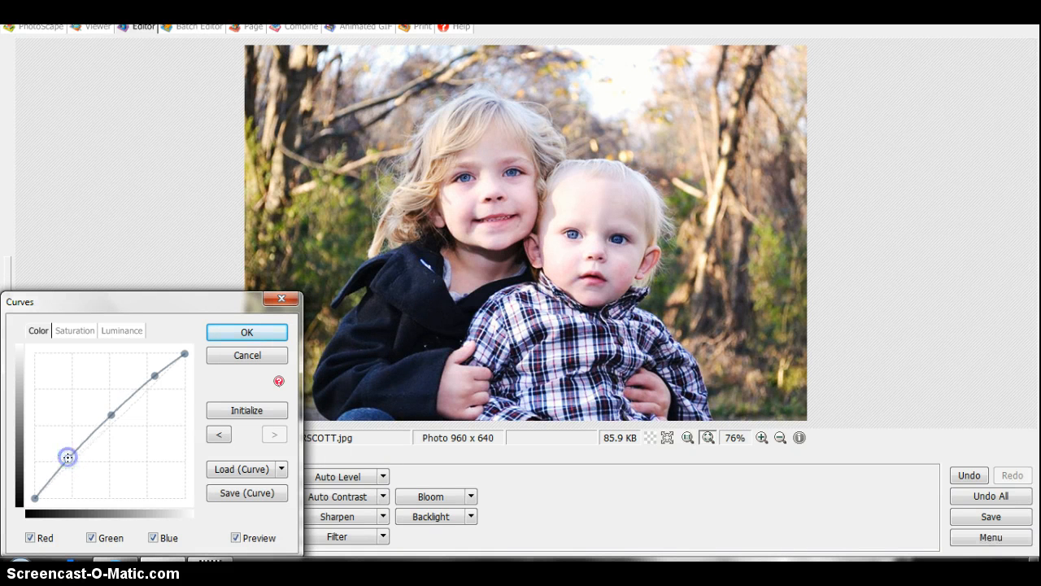
left_click_drag(66, 456, 78, 465)
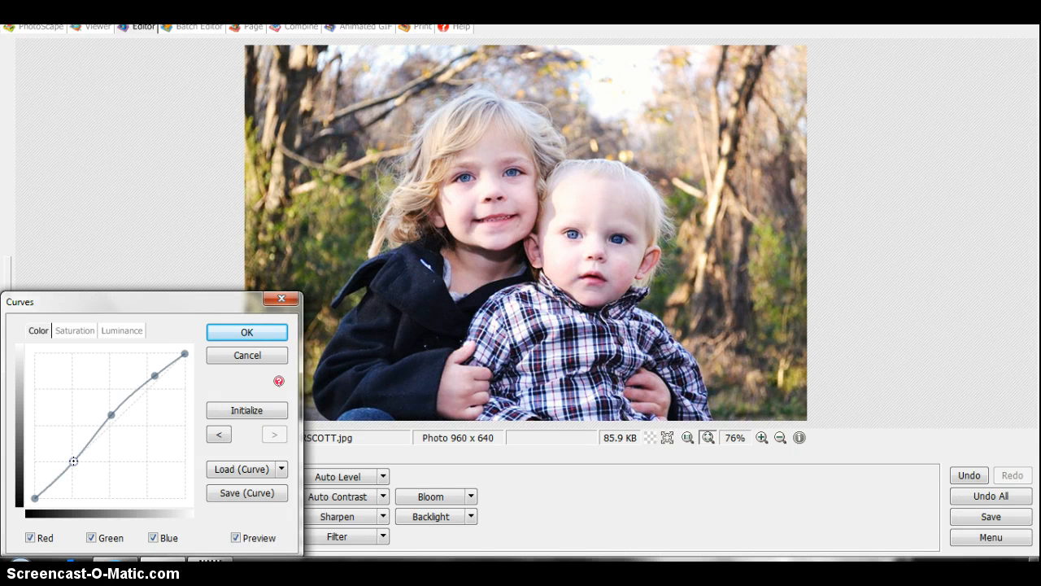
left_click(73, 461)
mouse_move(73, 461)
left_mouse_down()
mouse_move(52, 481)
mouse_move(70, 461)
mouse_move(84, 471)
mouse_move(73, 463)
left_mouse_up()
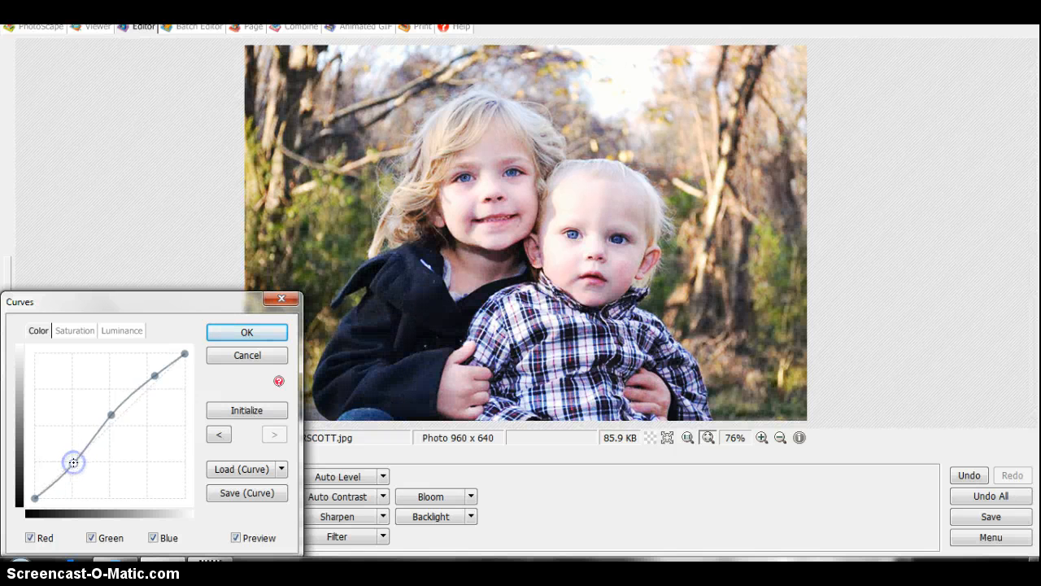
left_click_drag(111, 415, 111, 413)
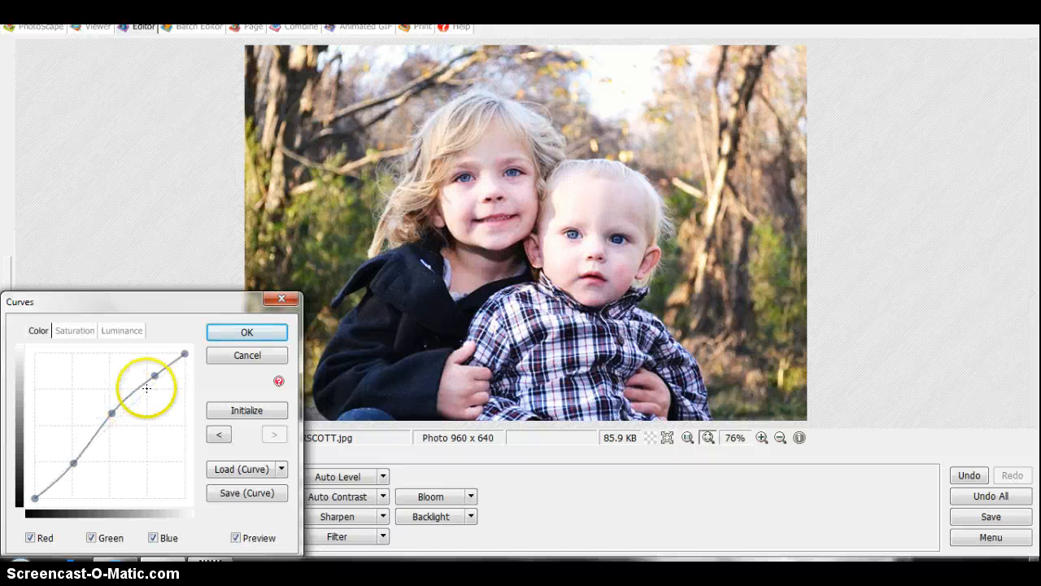
mouse_move(153, 374)
left_mouse_down()
mouse_move(161, 378)
mouse_move(157, 371)
left_mouse_up()
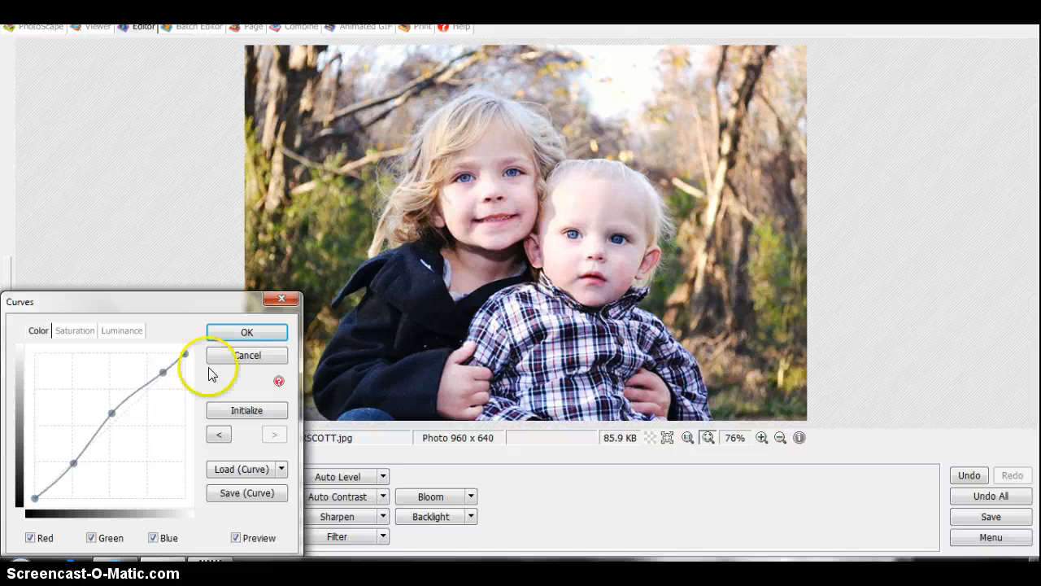
Step: Try bending the Saturation curve near its midpoint, removing the point and adjusting the middle again
left_click(76, 331)
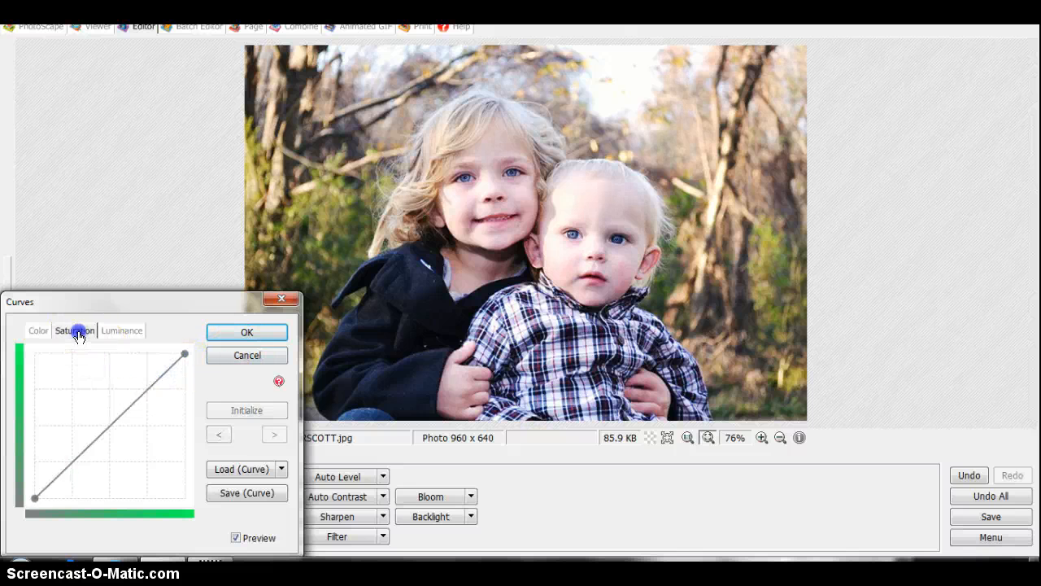
left_click_drag(105, 418, 193, 479)
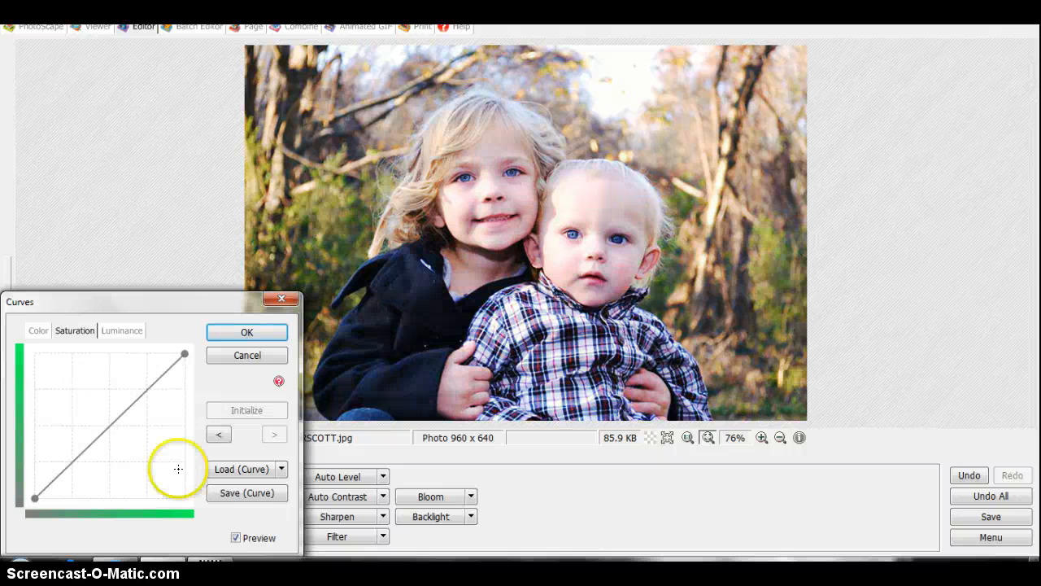
mouse_move(114, 413)
left_mouse_down()
mouse_move(160, 463)
mouse_move(106, 409)
mouse_move(118, 417)
left_mouse_up()
Step: Try shaping the Luminance curve with one shadow point and one highlight point, and discard all curve changes
left_click(126, 330)
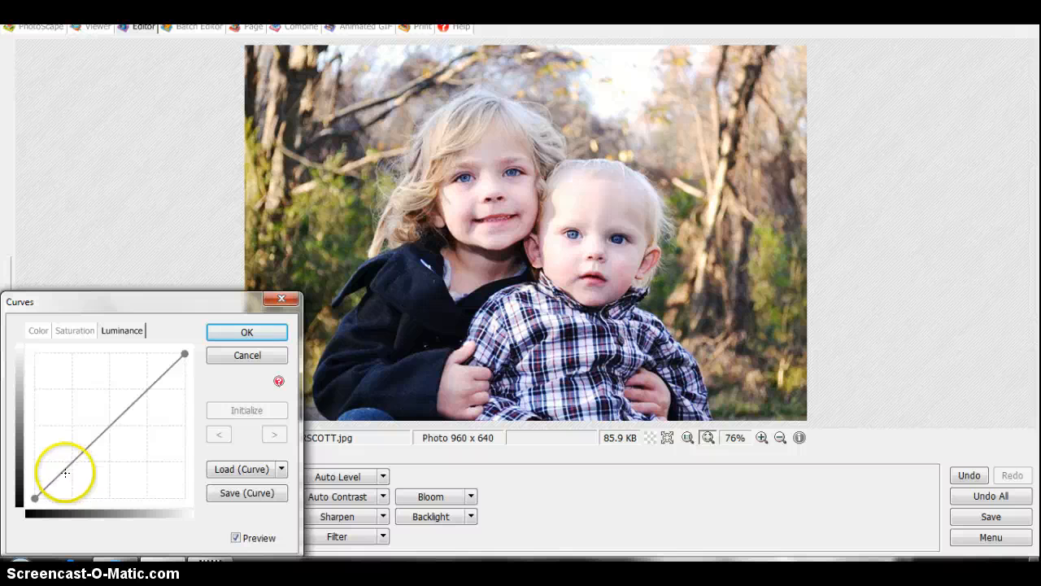
left_click_drag(64, 470, 144, 391)
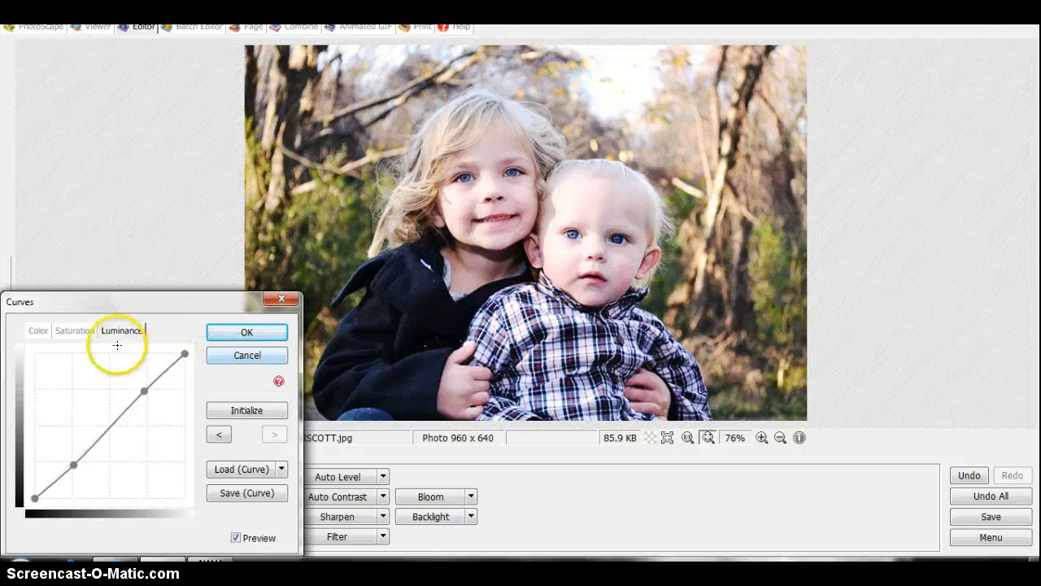
left_click_drag(73, 471, 68, 468)
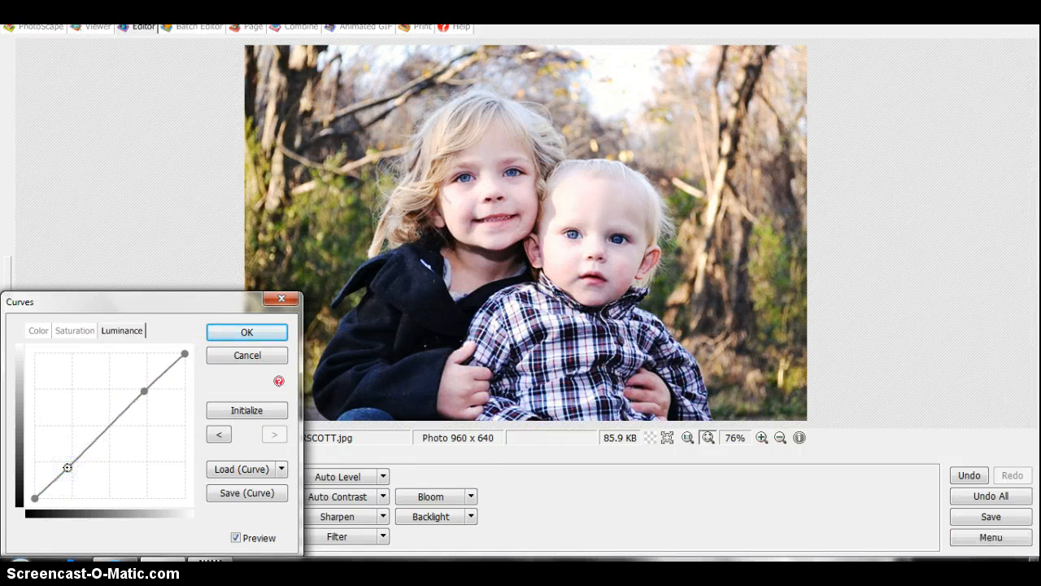
left_click(277, 355)
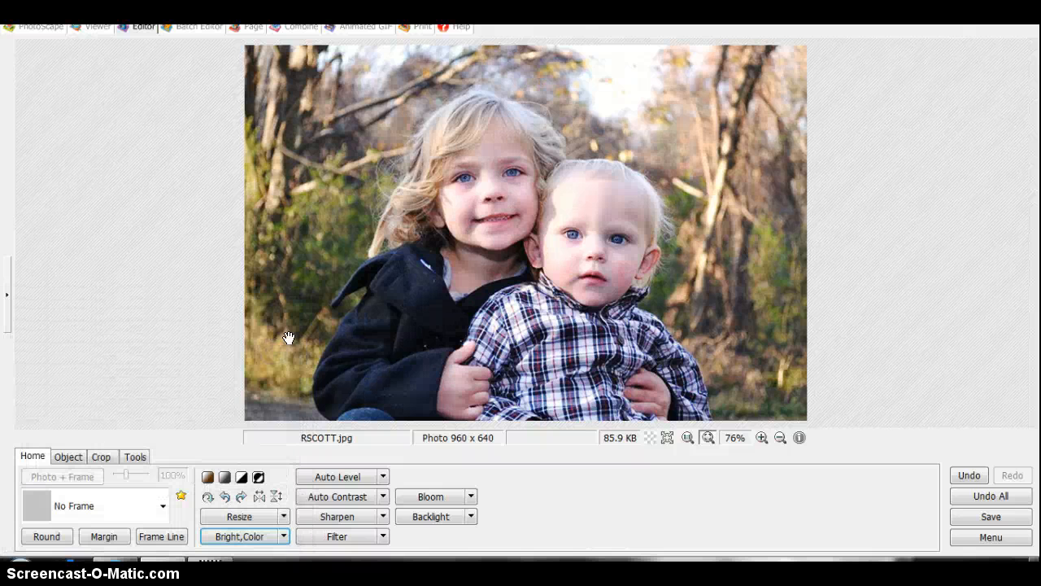
Step: Start a new Color curve with a raised highlight point, a point at the center and a lowered shadow point
left_click(283, 536)
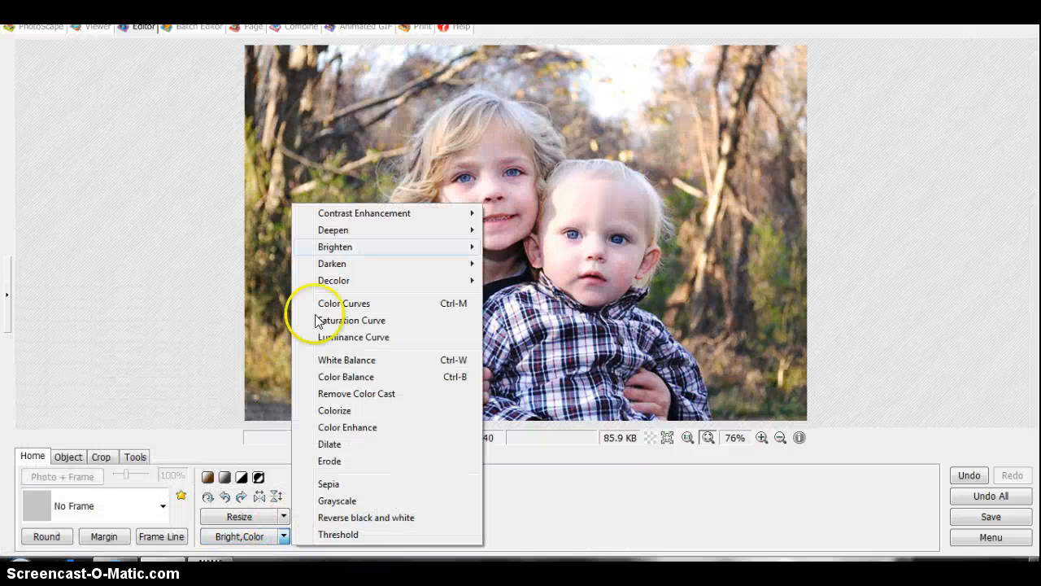
left_click(389, 304)
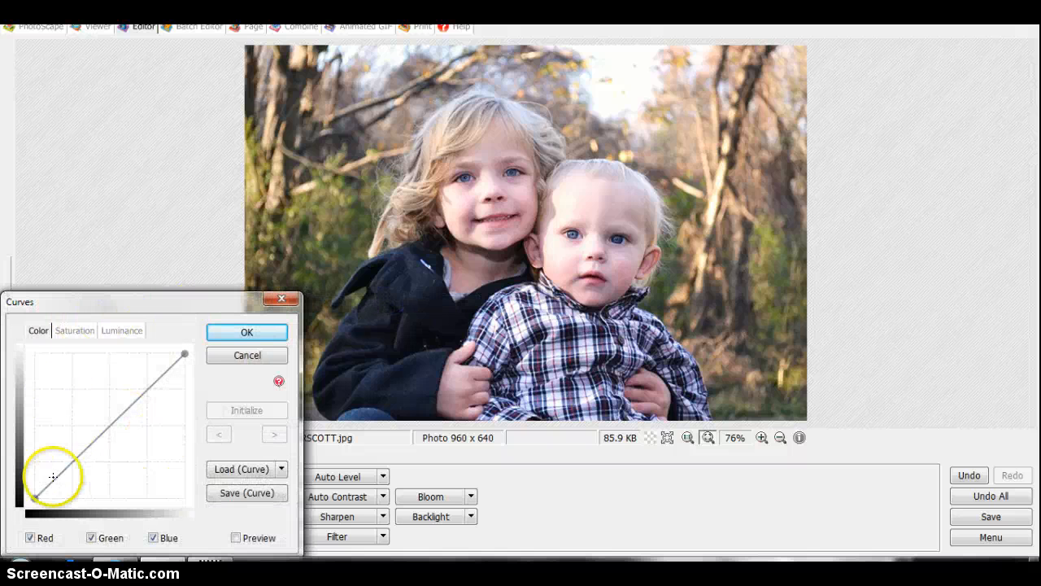
left_click(152, 376)
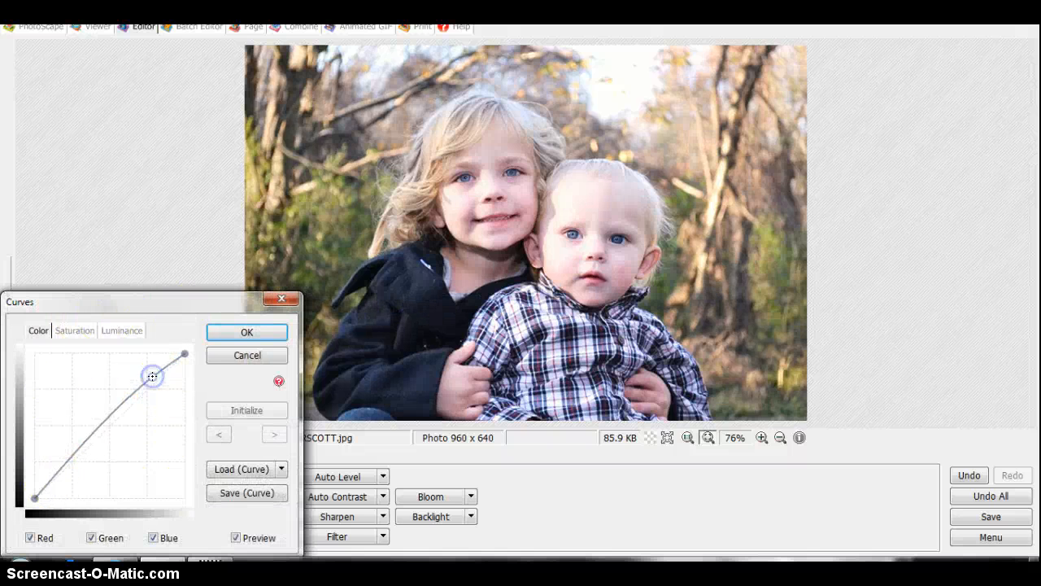
left_click(110, 421)
left_click_drag(76, 454, 77, 467)
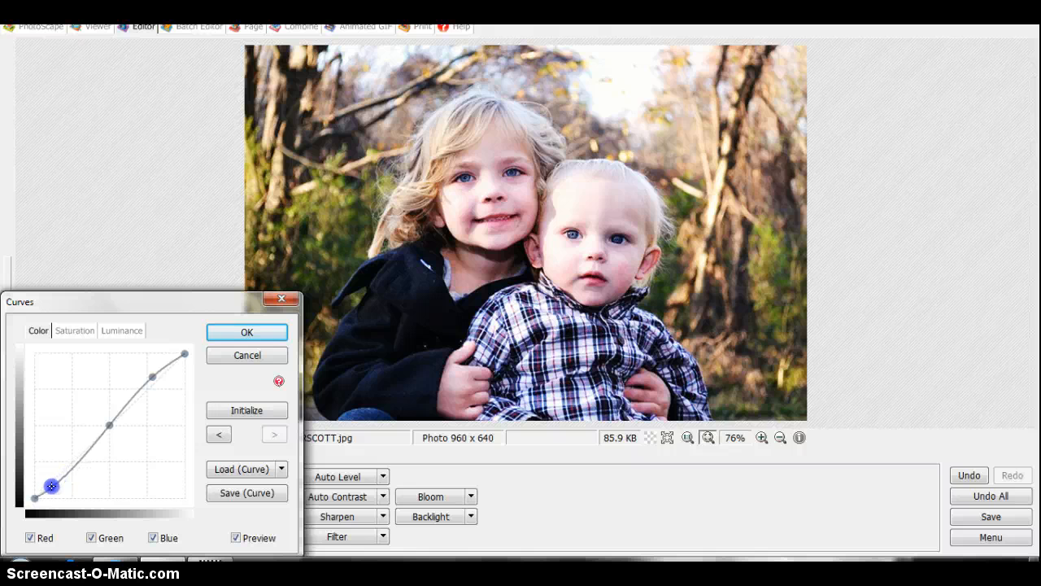
left_click_drag(47, 480, 54, 482)
Step: Raise the Color curve's midtone point, fine-tune its highlight and shadow points, and apply the curve to the photo
mouse_move(109, 424)
left_mouse_down()
mouse_move(132, 411)
mouse_move(105, 421)
left_mouse_up()
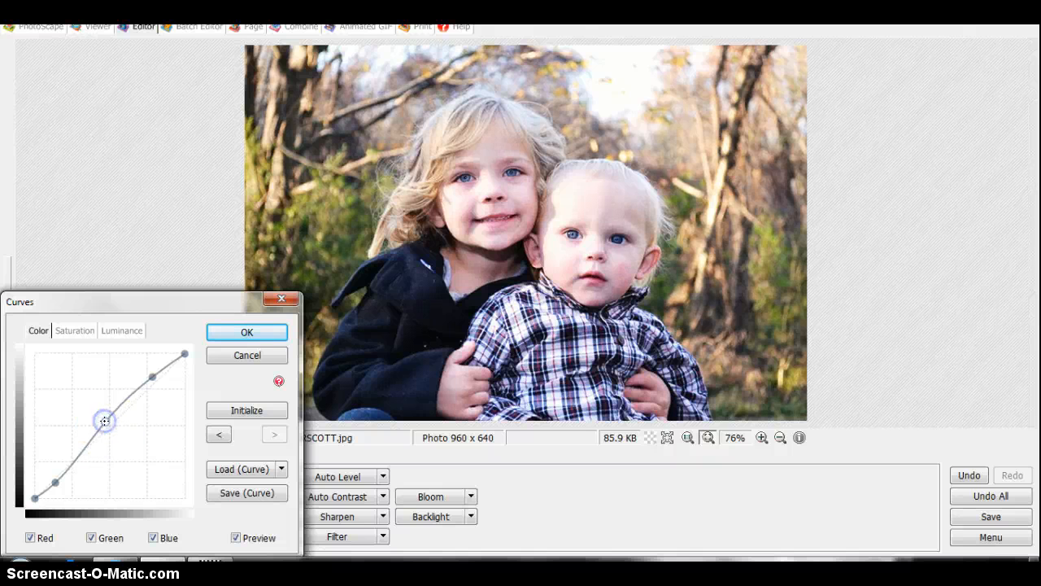
left_click(182, 353)
left_click_drag(153, 374, 159, 376)
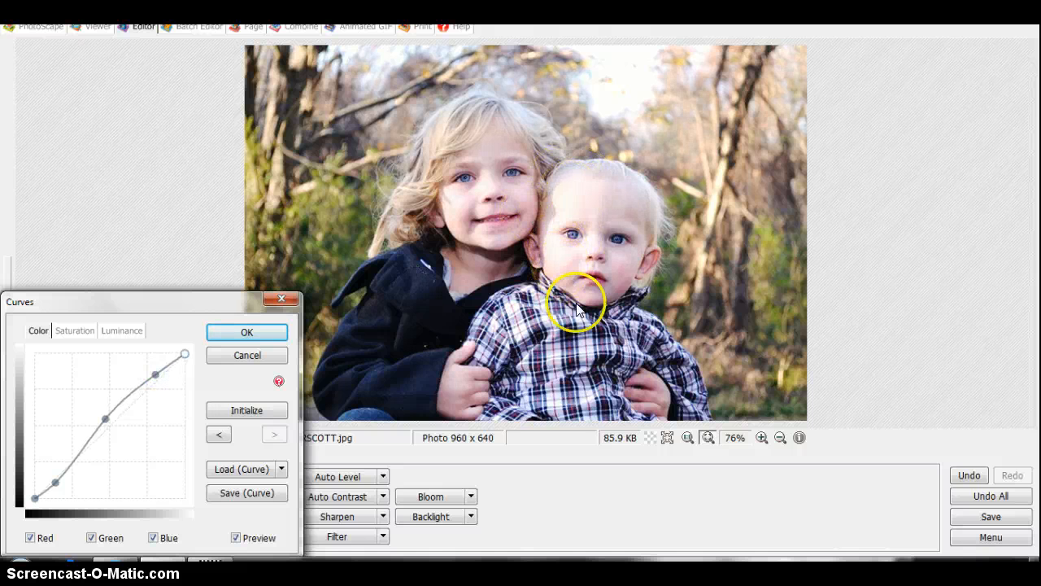
left_click(105, 419)
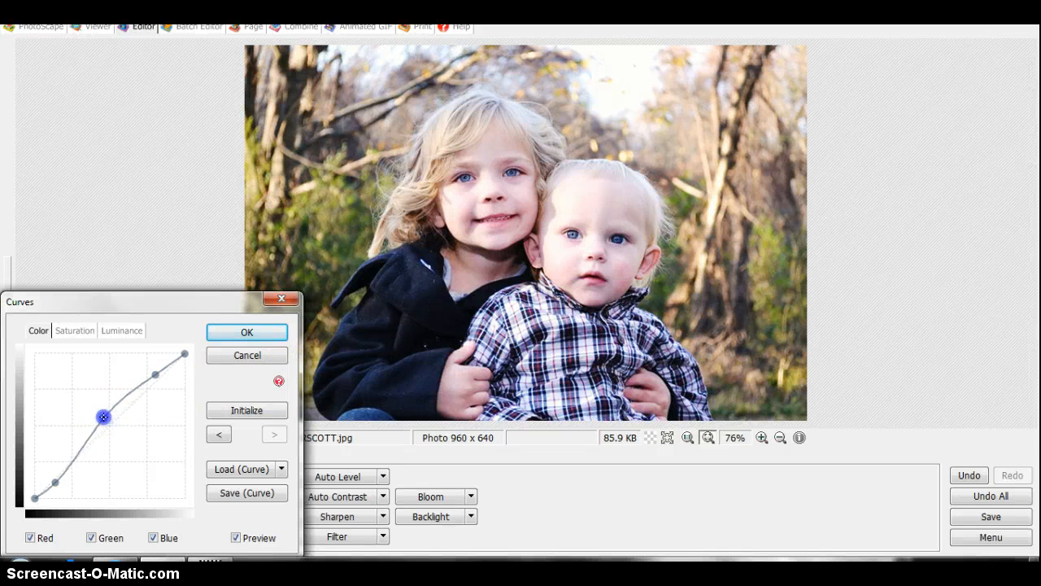
left_click_drag(102, 415, 107, 417)
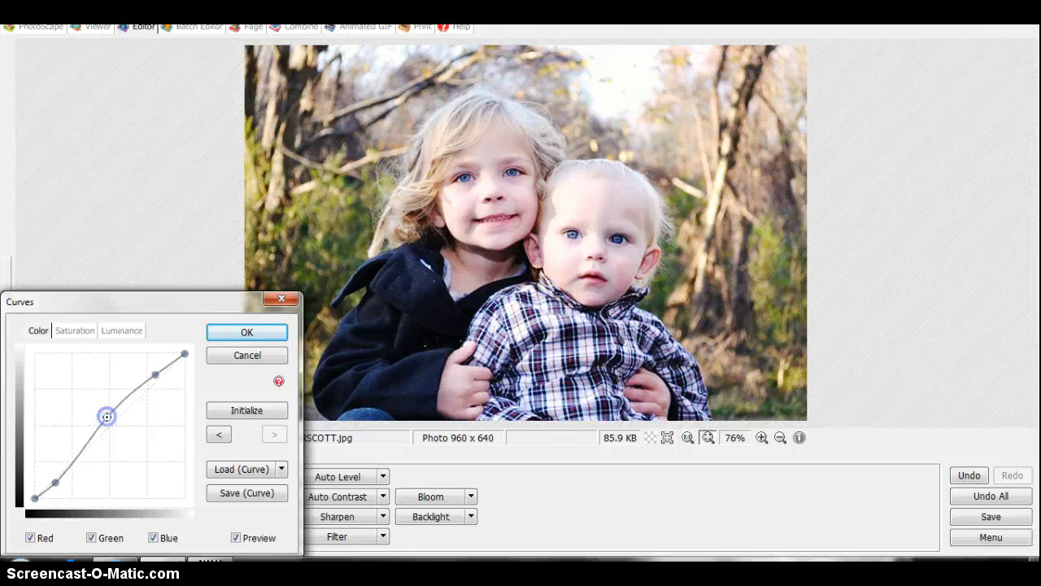
left_click_drag(54, 482, 58, 474)
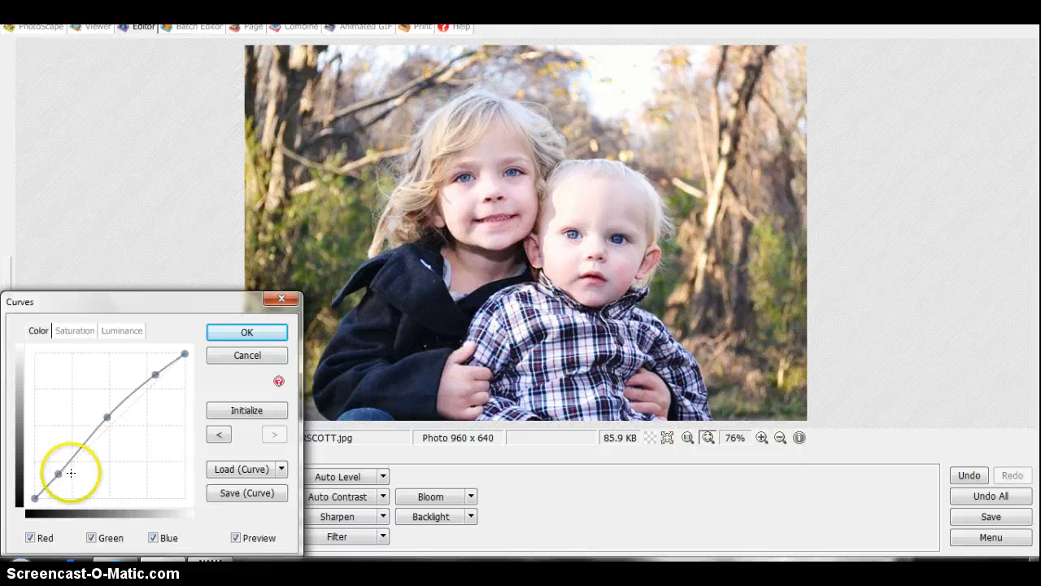
left_click(259, 335)
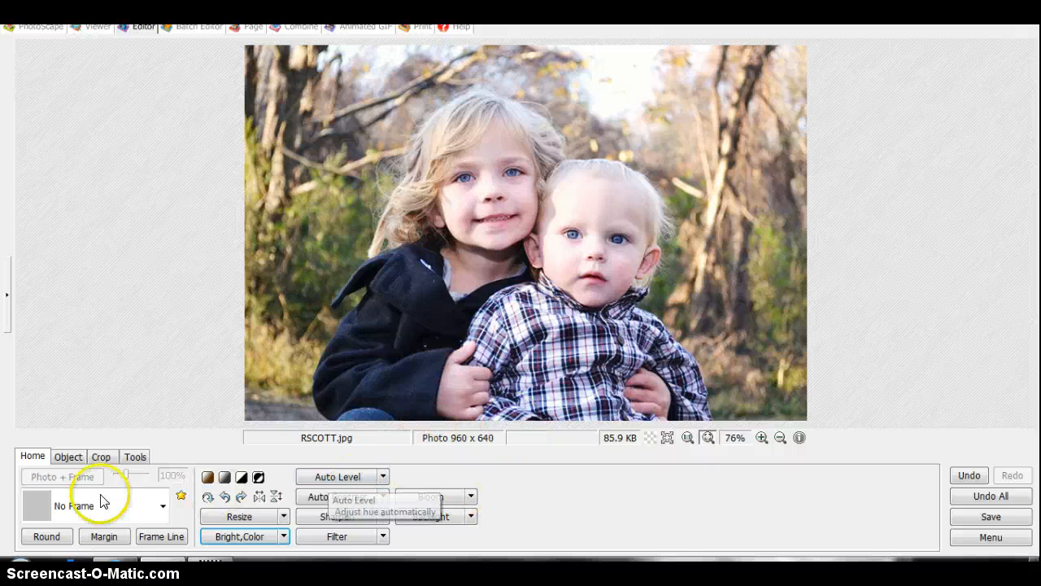
left_click(135, 456)
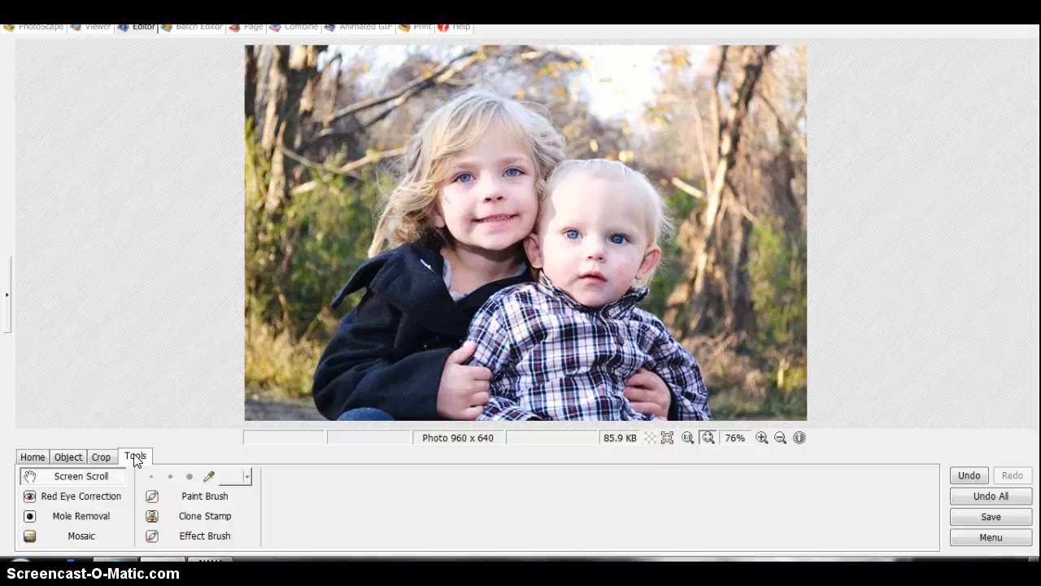
left_click(70, 457)
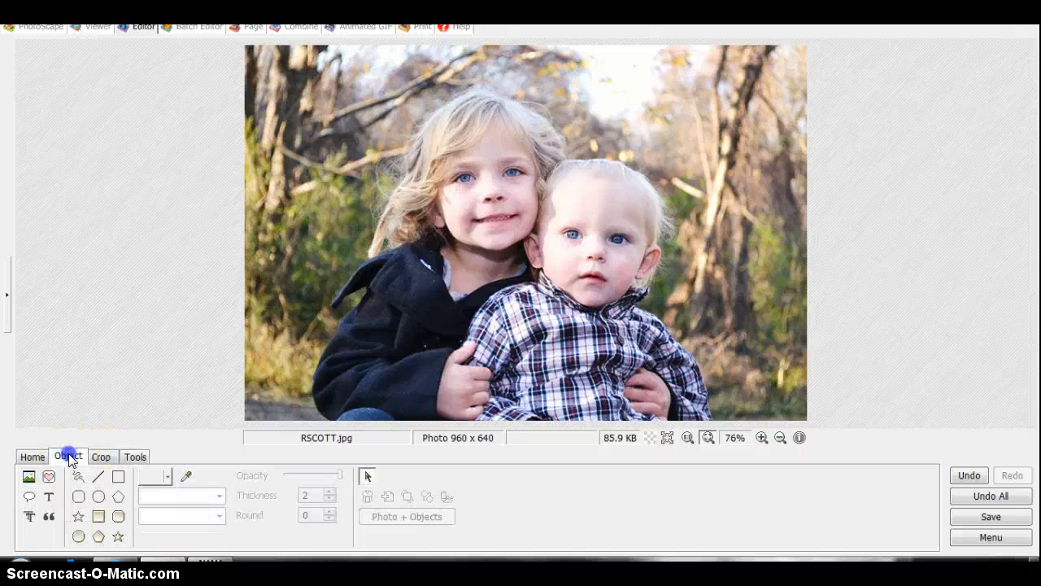
left_click(33, 460)
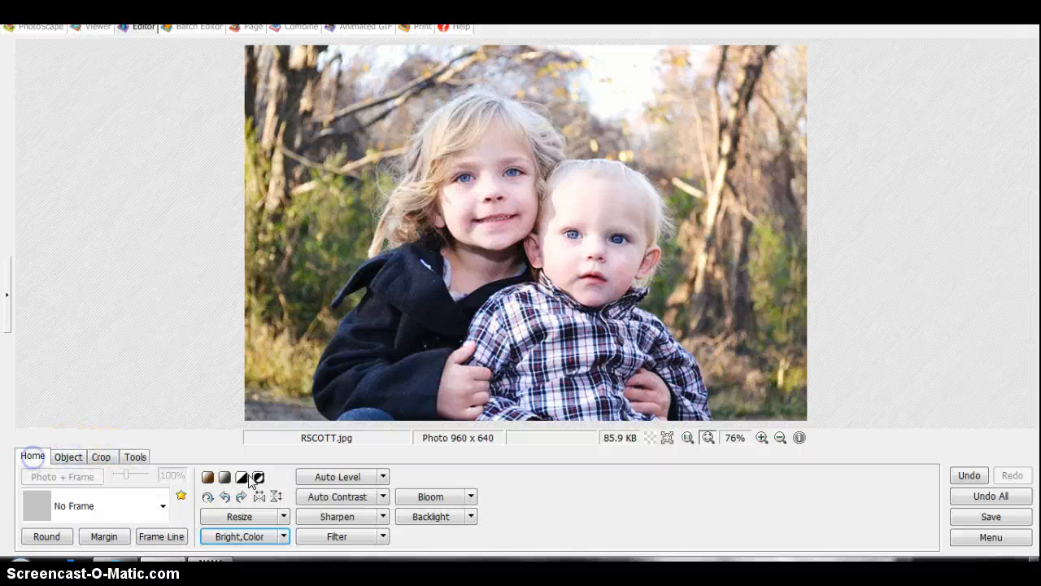
left_click(386, 536)
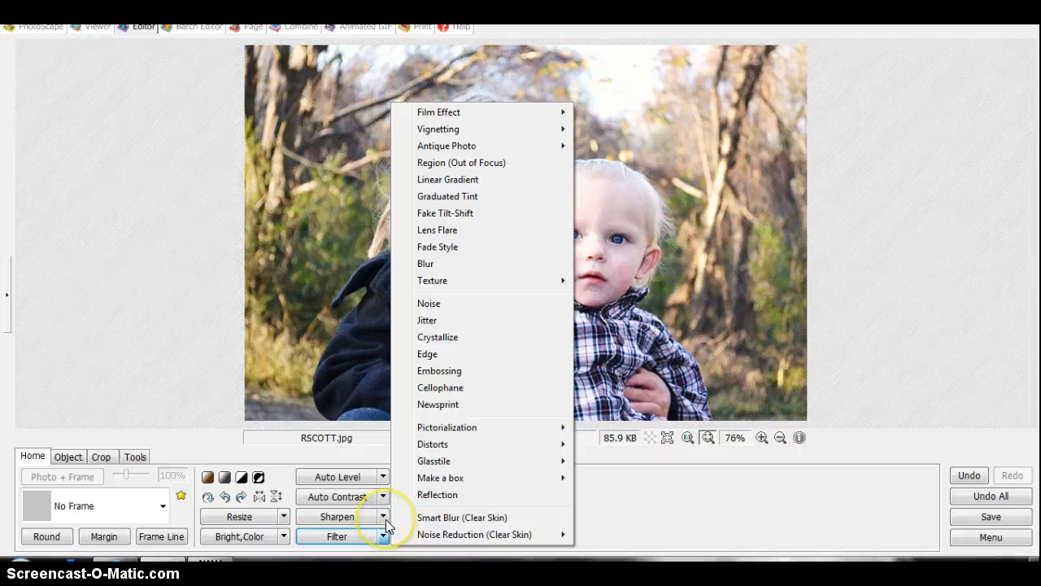
left_click(385, 519)
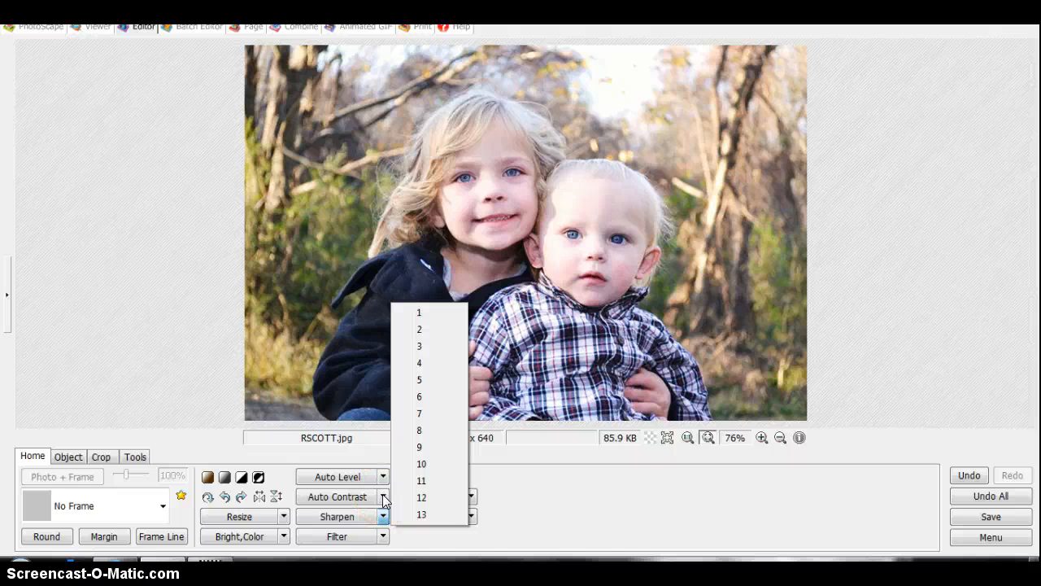
left_click(579, 523)
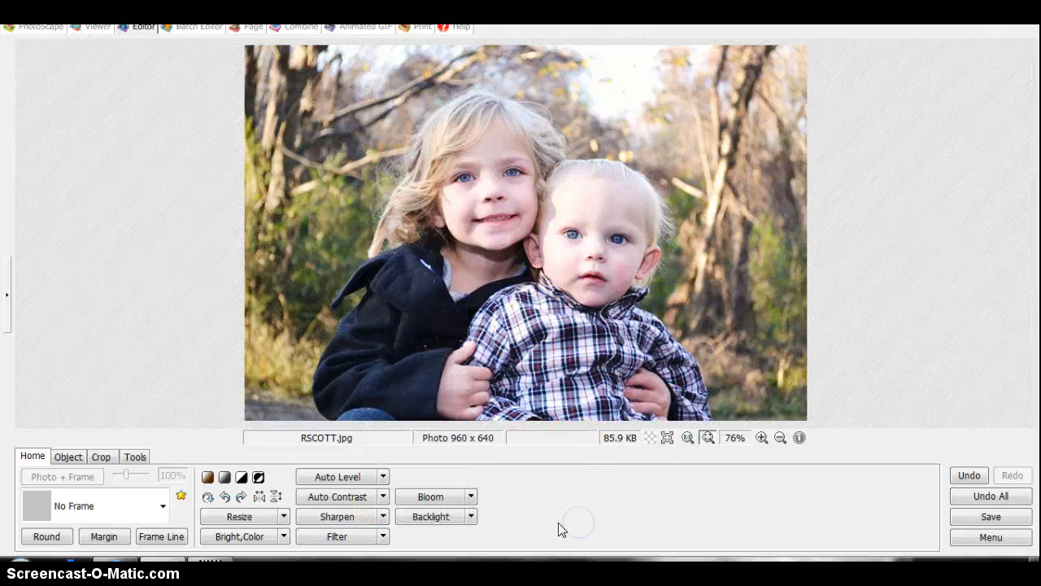
Step: Try the default Backlight correction on the photo, and undo it
left_click(471, 516)
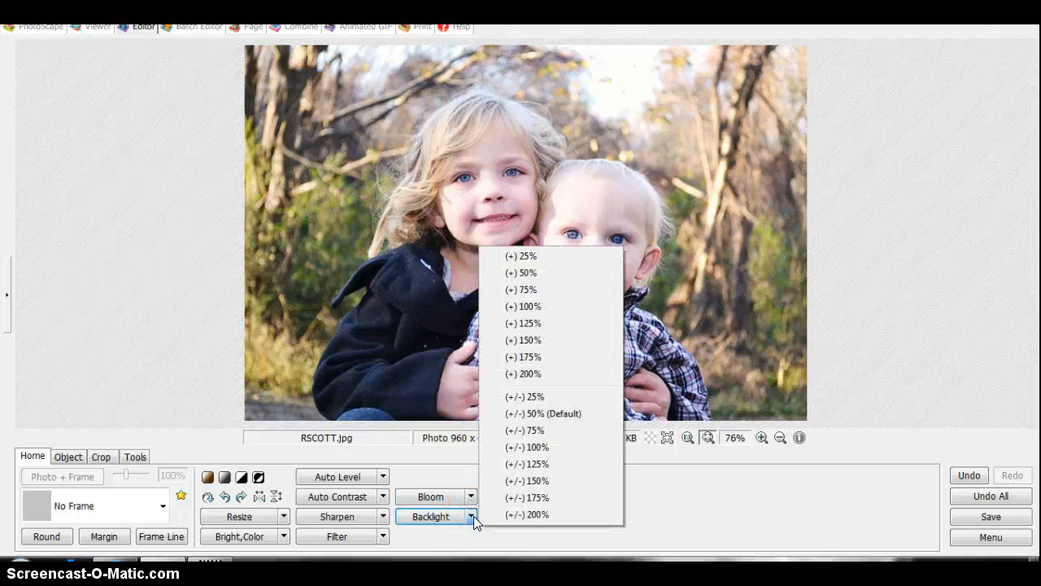
left_click(472, 517)
left_click(437, 521)
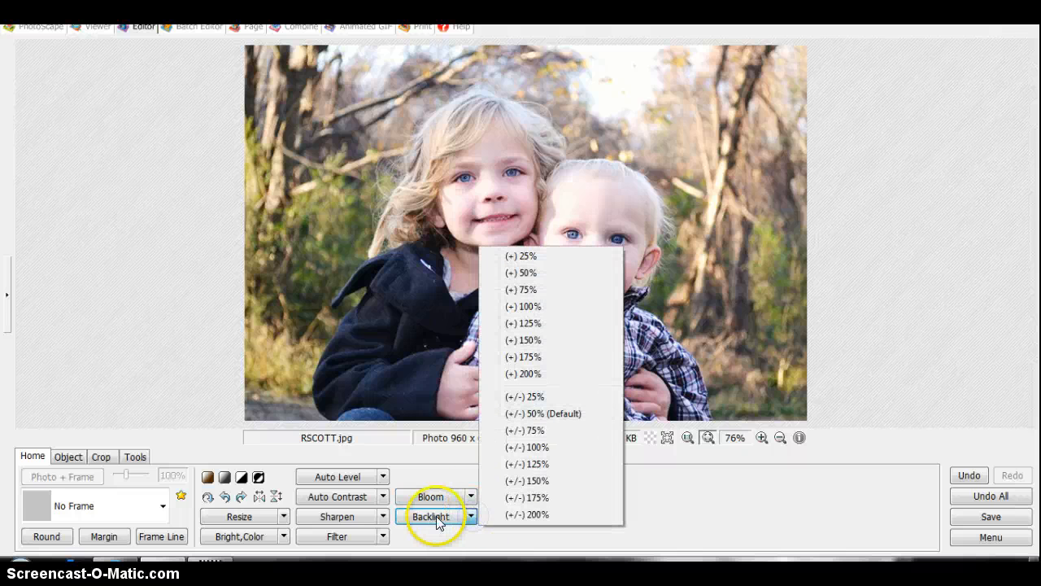
left_click(622, 369)
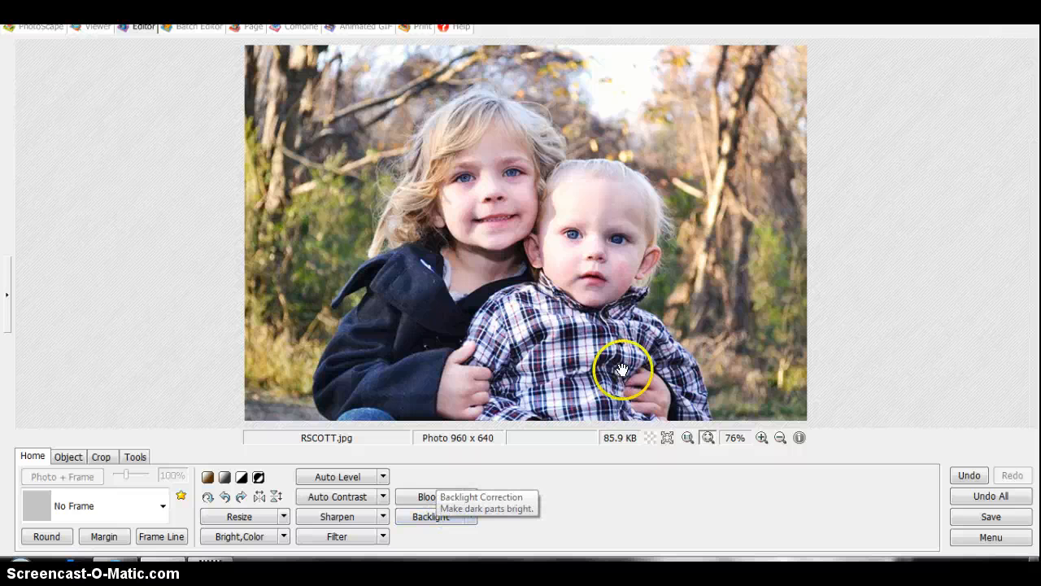
left_click(969, 478)
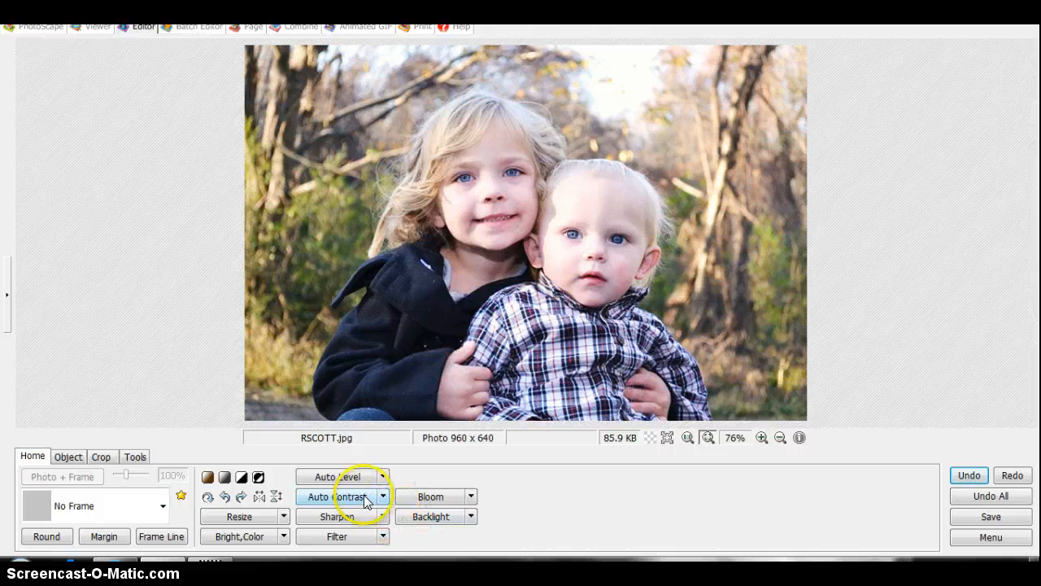
Step: Try Contrast Enhancement on the photo at Low and additionally at Middle, and undo both enhancements
left_click(284, 537)
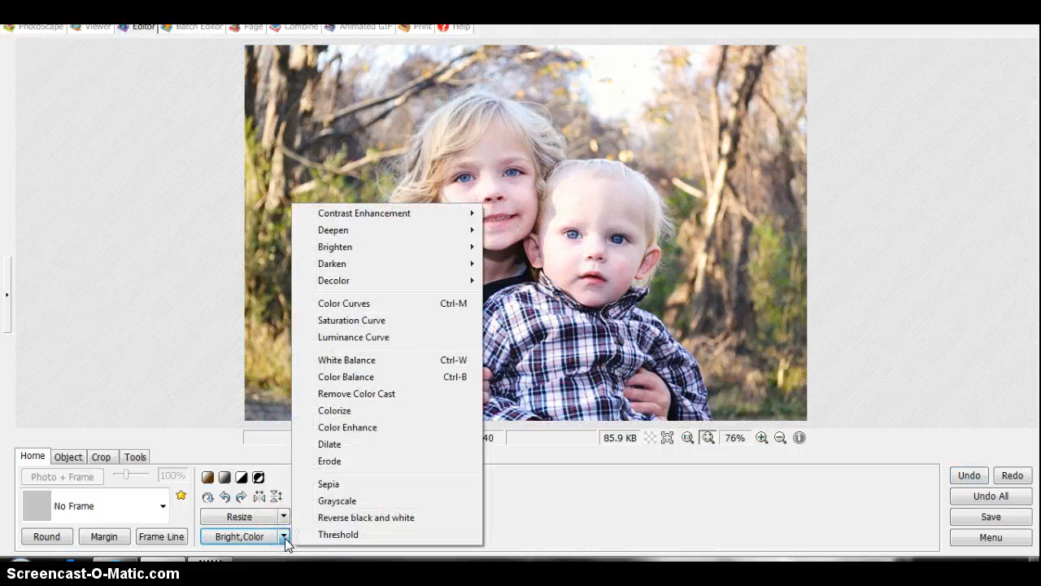
mouse_move(441, 214)
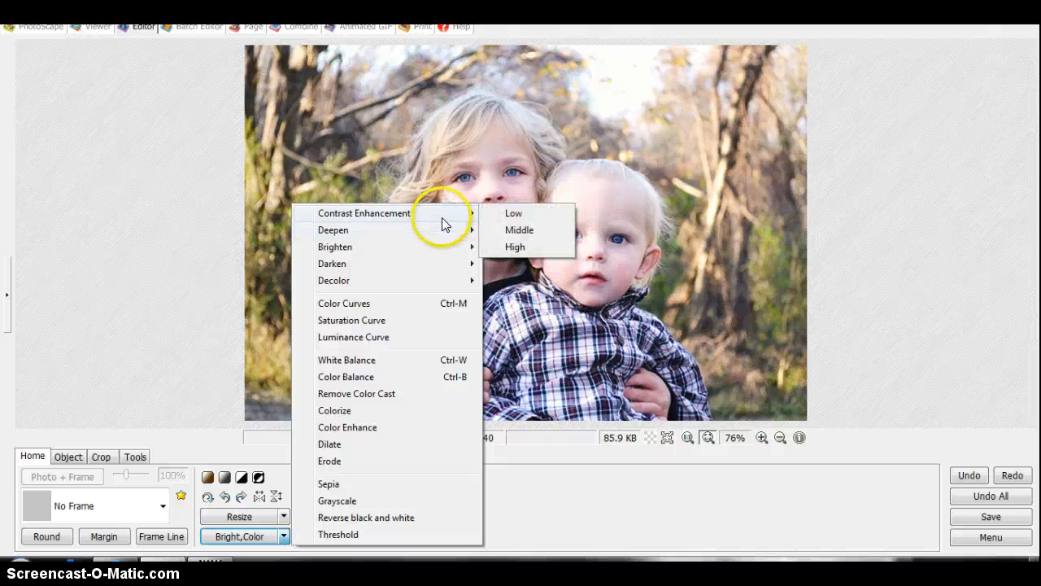
left_click(512, 214)
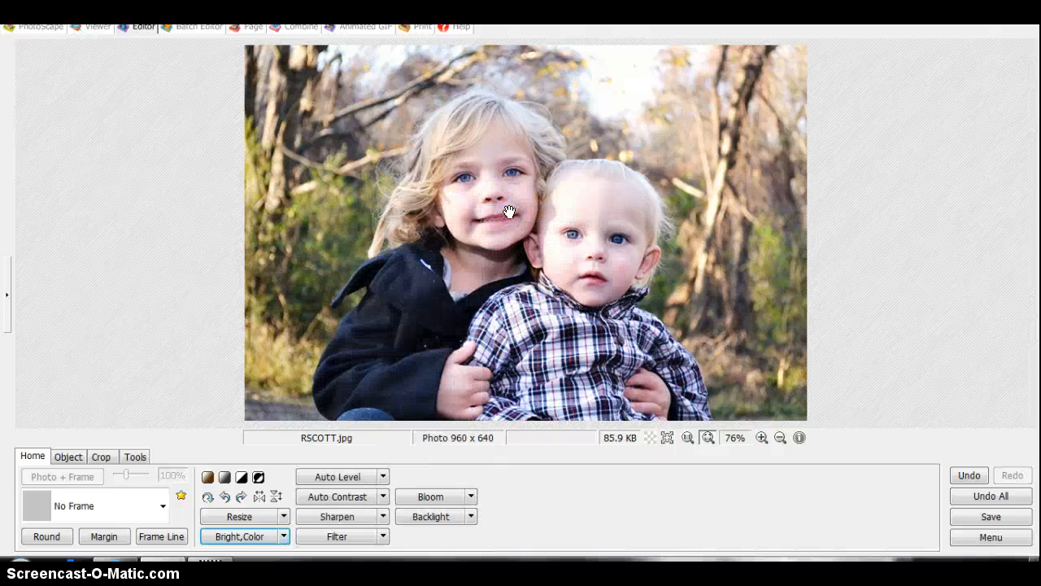
left_click(283, 537)
mouse_move(428, 215)
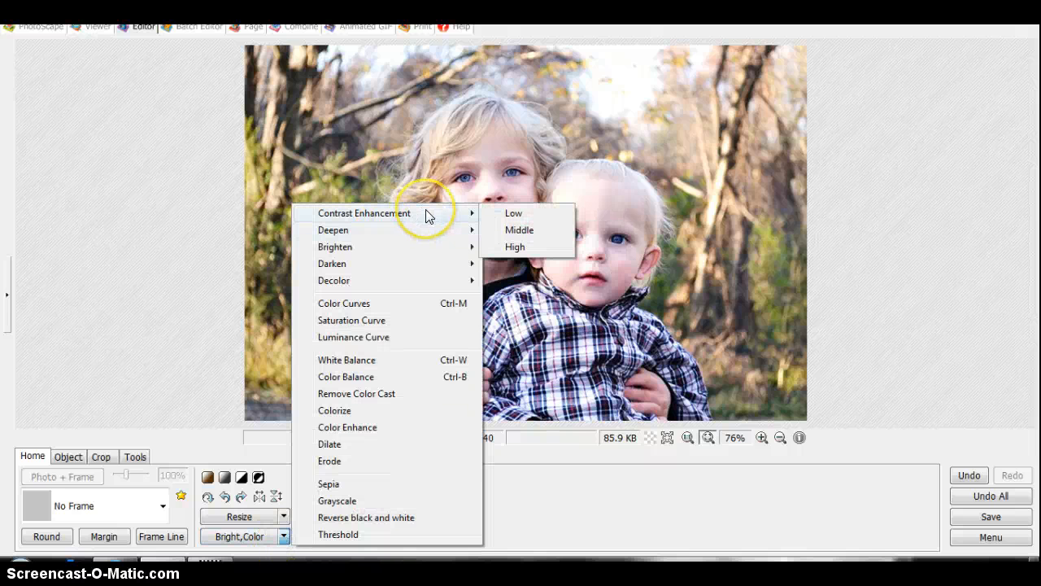
left_click(508, 231)
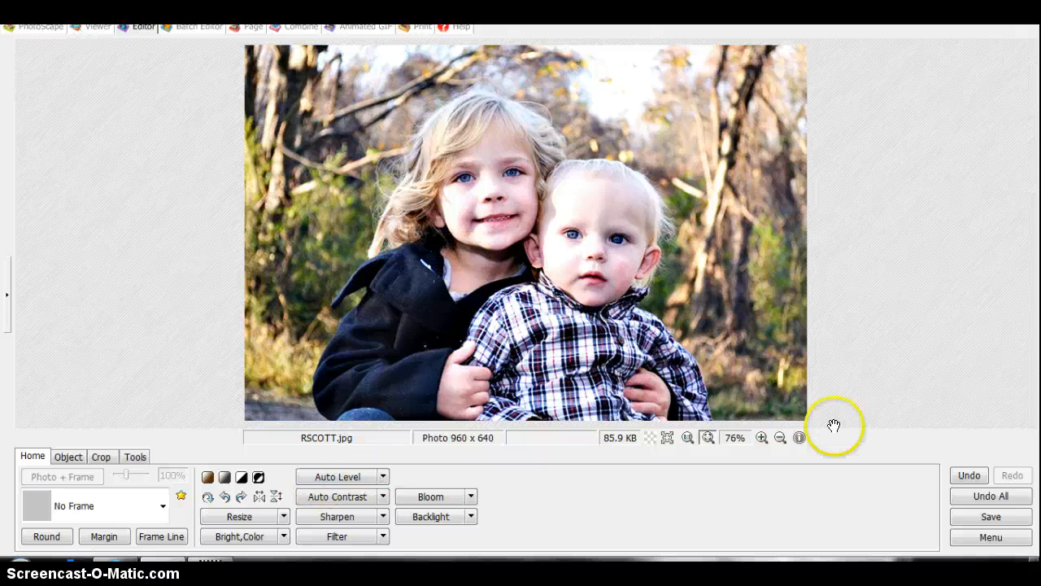
left_click(979, 477)
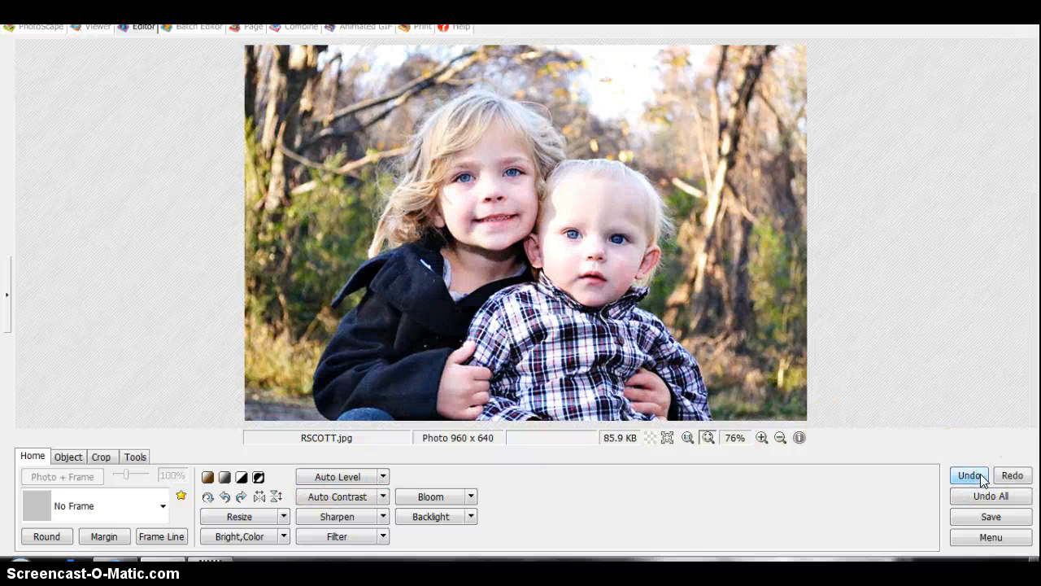
left_click(981, 478)
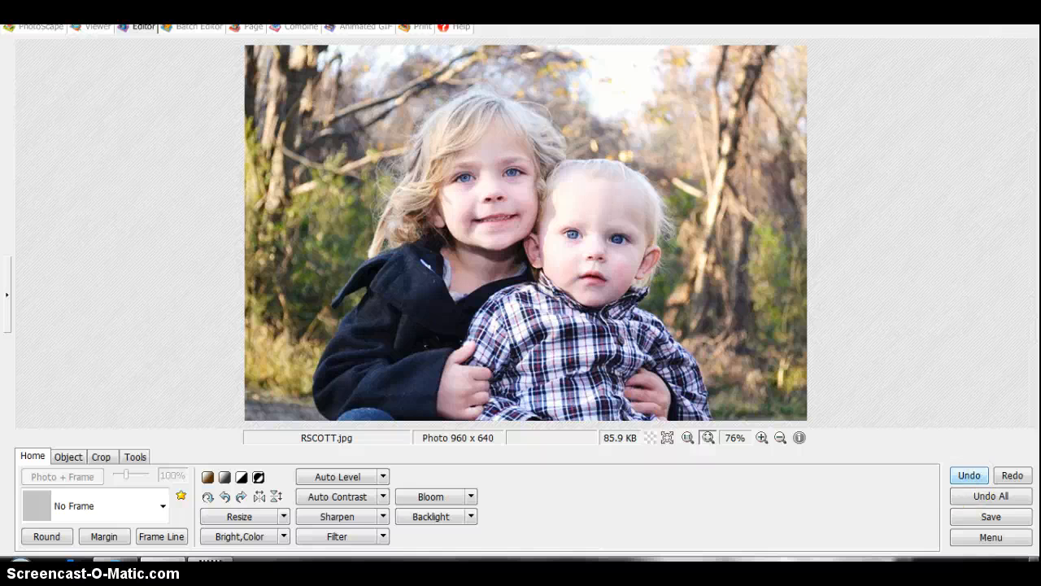